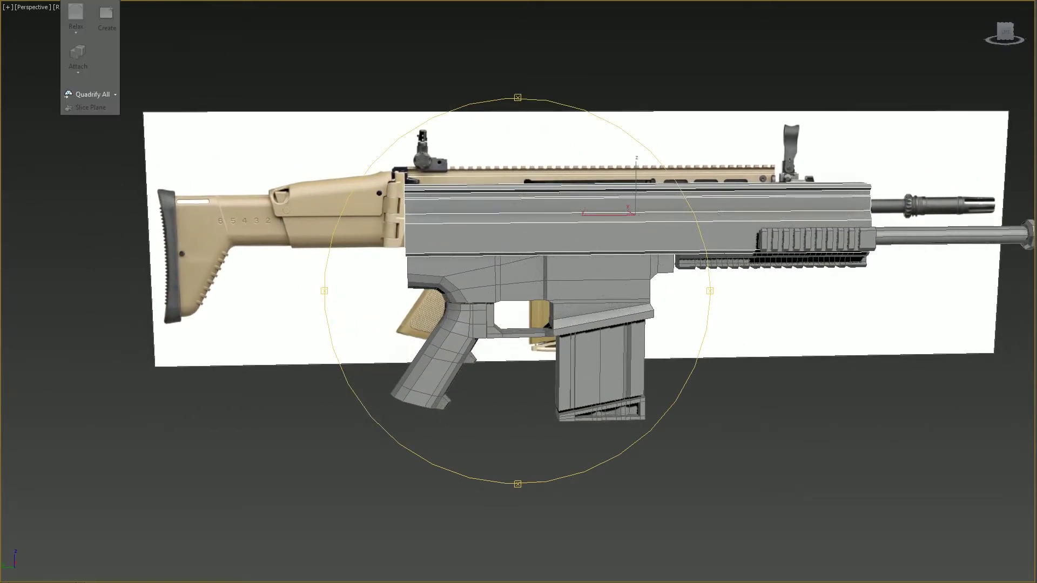
- Create a box over the straight section of the reference stock in the side view
key(Escape)
click(118, 219)
click(448, 267)
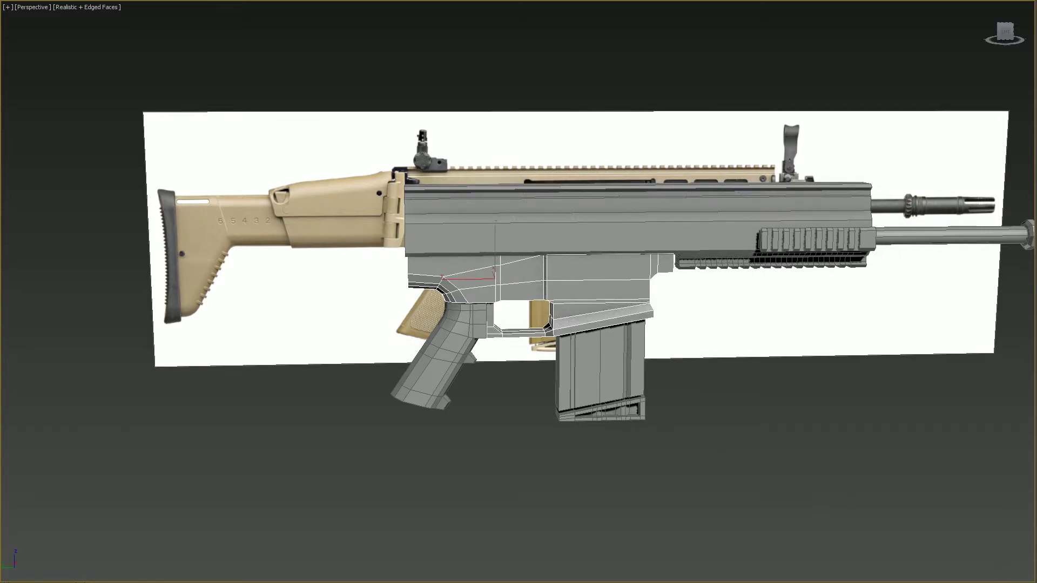
key(ctrl+r)
key(ctrl+p)
drag(468, 288, 533, 285)
middle_drag(533, 284, 541, 283)
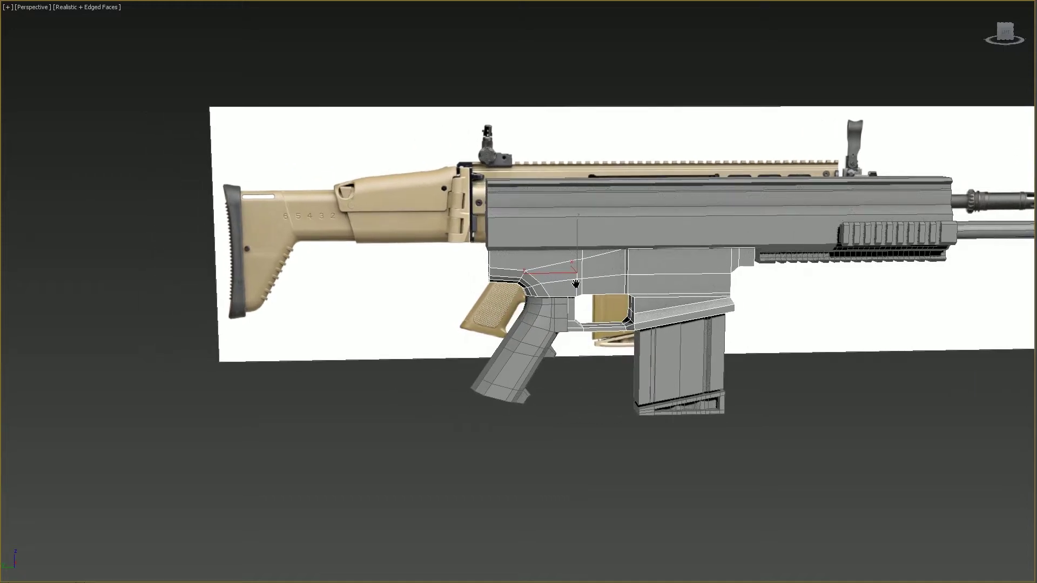
key(alt+w)
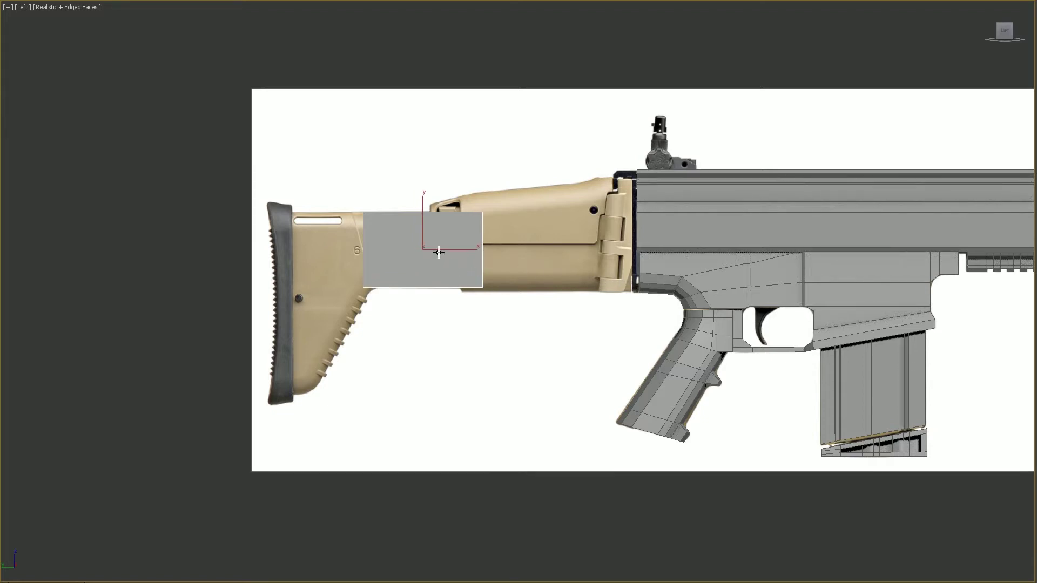
click(405, 160)
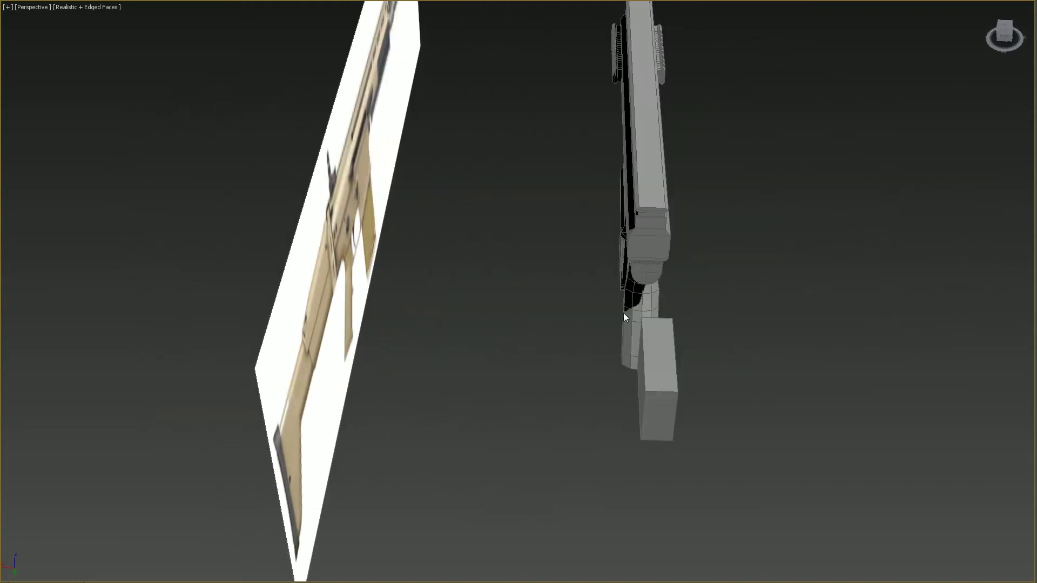
- Move the box along the rifle up to the back of the receiver and convert it to an Editable Poly
click(677, 387)
middle_drag(778, 316, 769, 314)
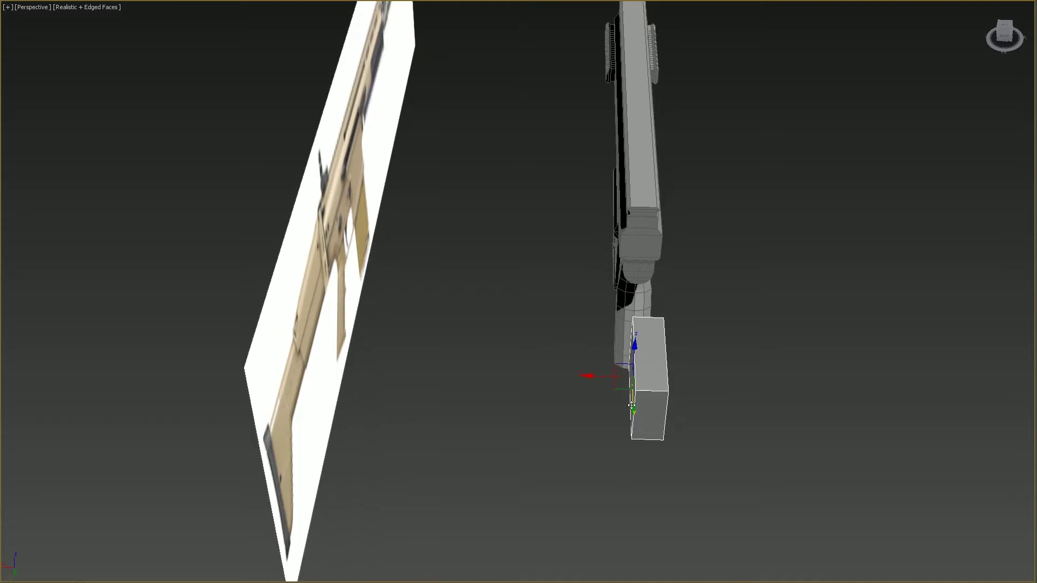
drag(631, 405, 630, 300)
middle_drag(776, 270, 711, 284)
right_click(703, 253)
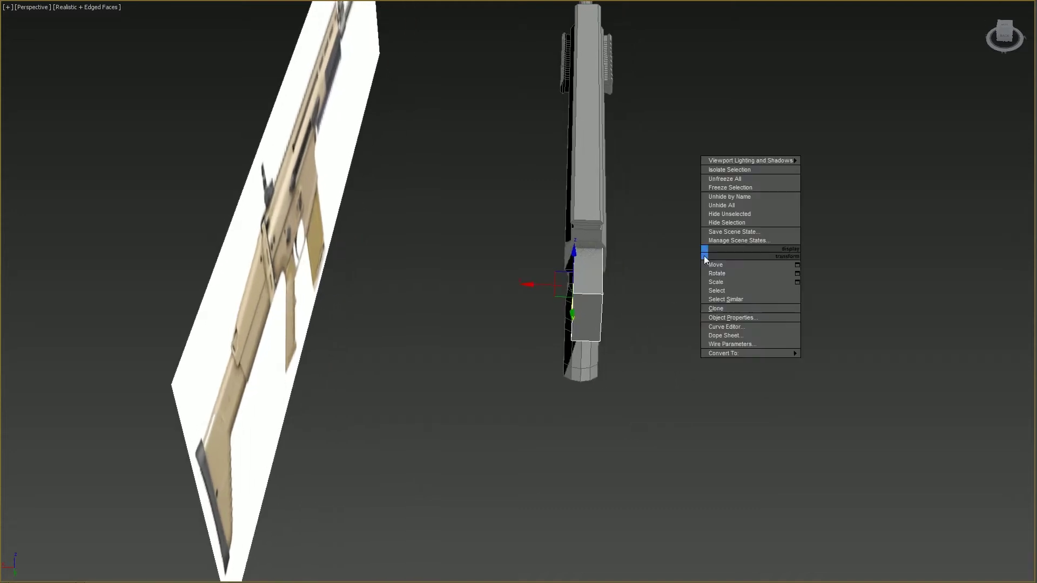
mouse_move(793, 353)
click(842, 362)
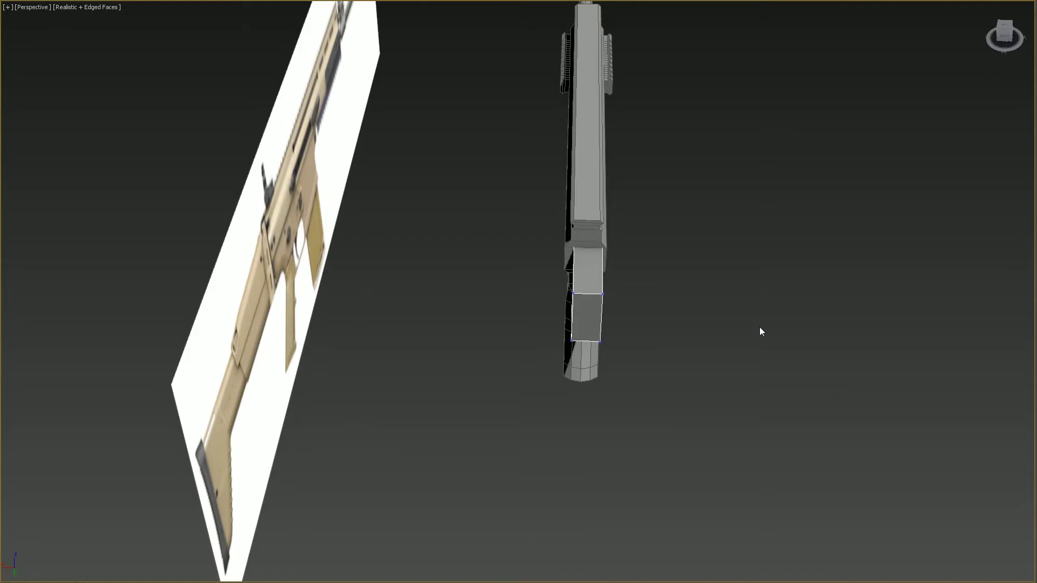
- Widen the box in the top view by moving the vertices of one side outward to match the receiver's width
middle_drag(563, 210, 530, 196)
scroll(530, 199, up, 3)
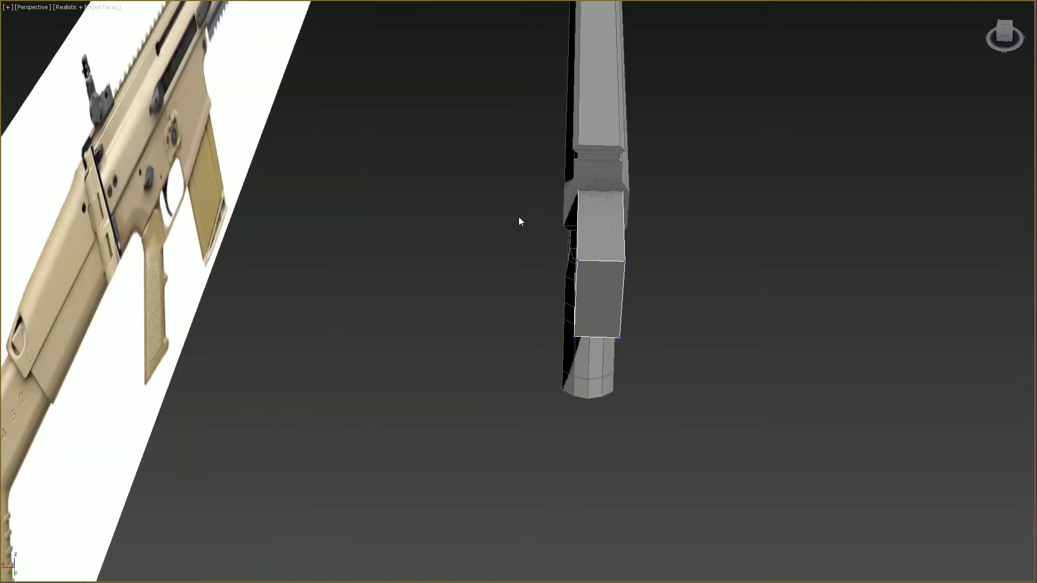
key(alt+w)
key(z)
middle_drag(352, 88, 378, 214)
drag(298, 234, 298, 234)
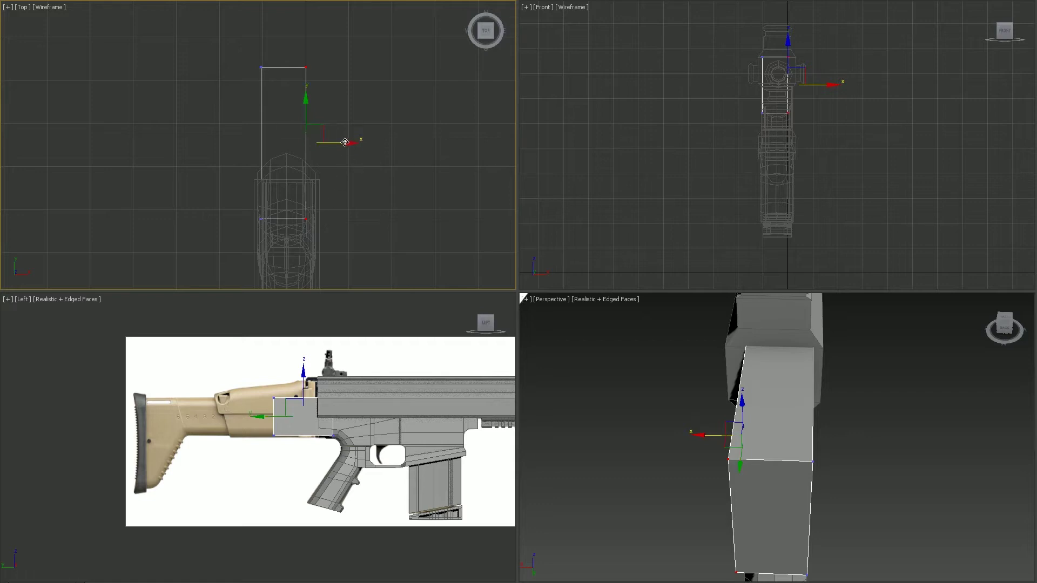
drag(344, 142, 352, 141)
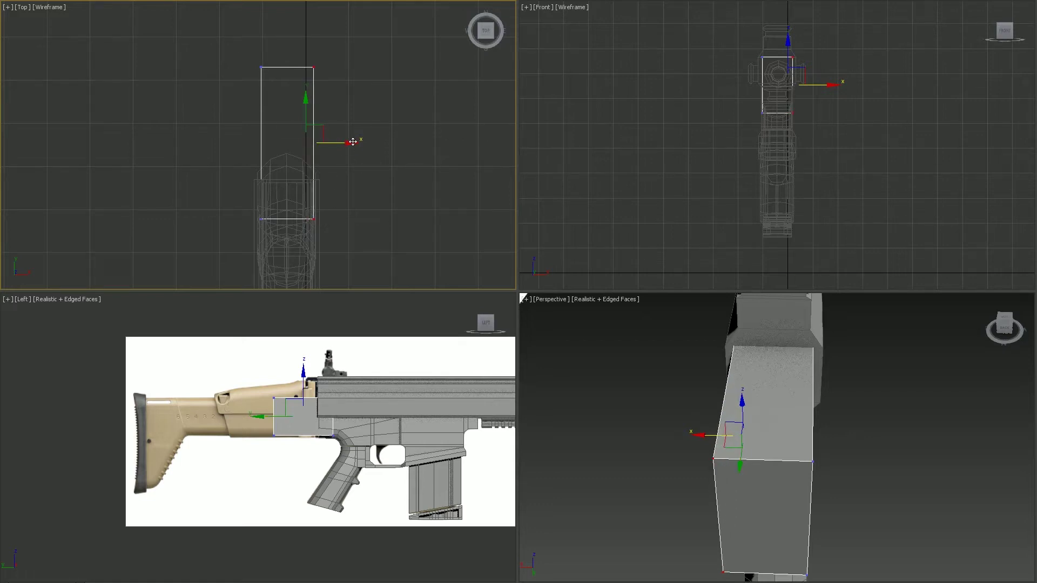
click(308, 121)
- Move the box back over the reference stock and extrude its rear end face toward the butt
right_click(573, 391)
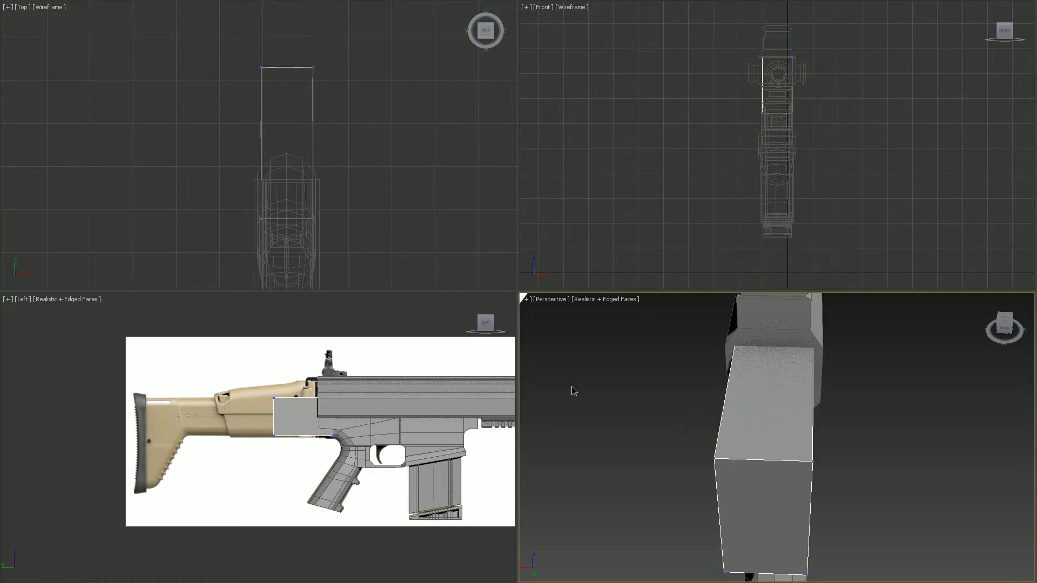
right_click(257, 417)
key(alt+w)
drag(464, 187, 703, 340)
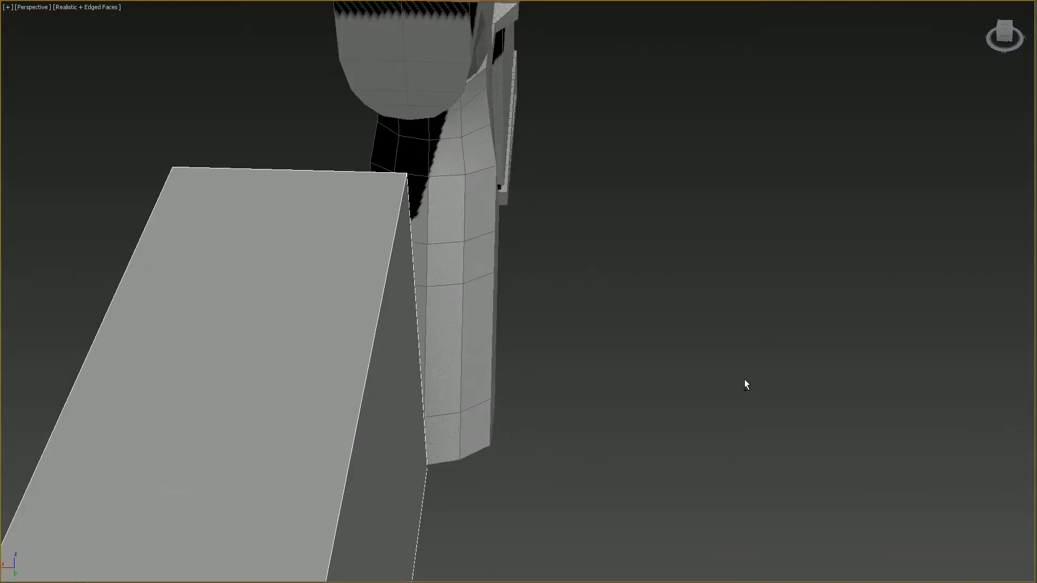
scroll(744, 391, down, 10)
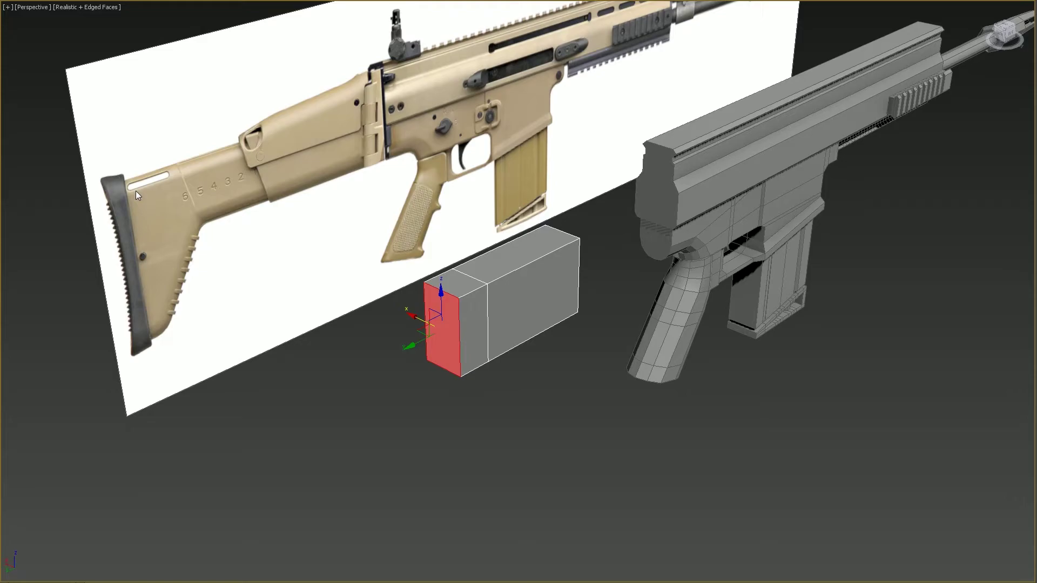
- Lower the bottom rear vertices in the side view to follow the slanted underside of the reference stock
key(alt+w)
middle_drag(254, 407, 304, 379)
key(alt+w)
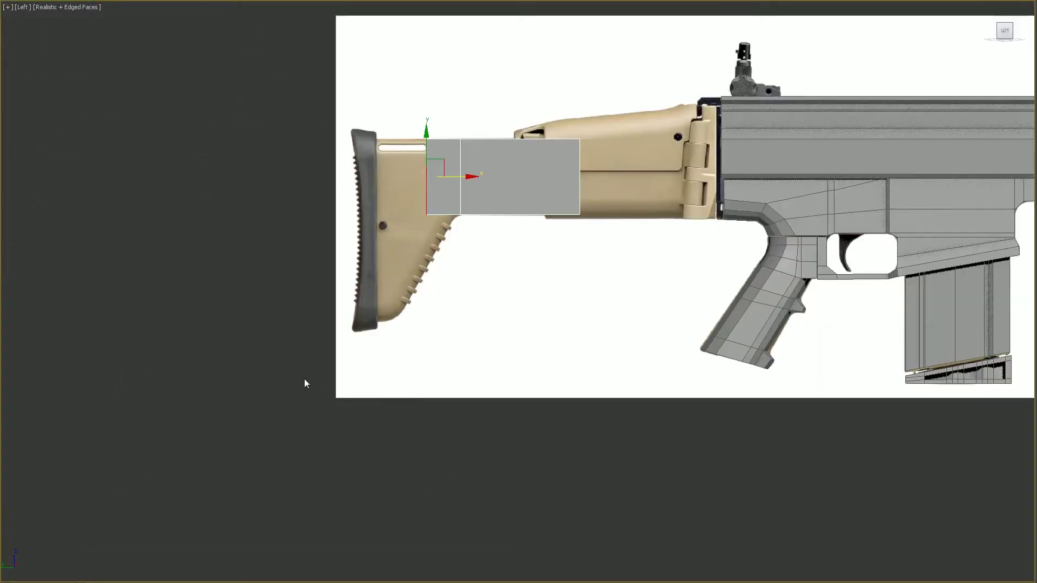
scroll(417, 328, up, 2)
middle_drag(311, 339, 352, 408)
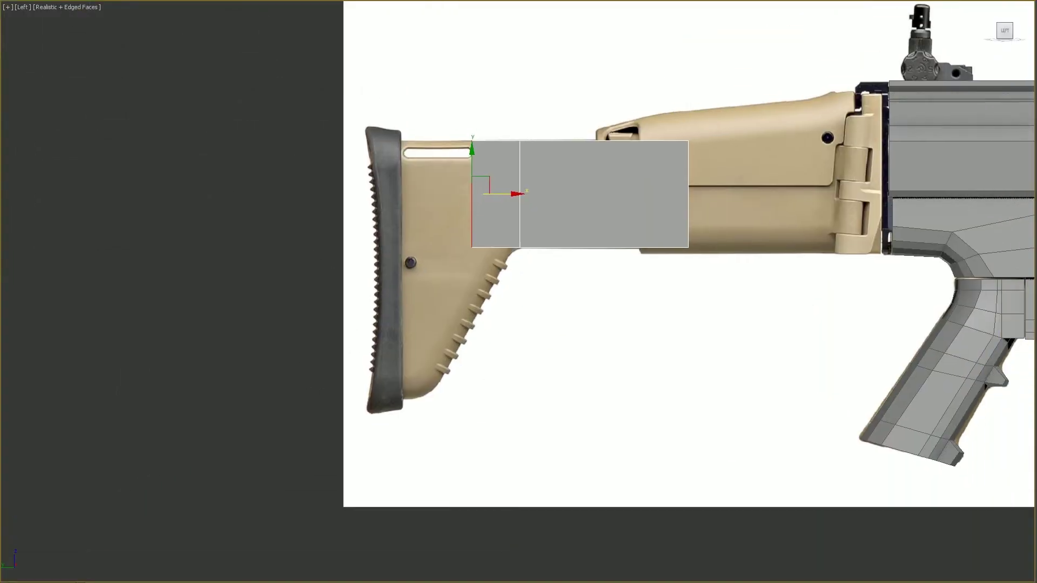
click(511, 277)
drag(455, 231, 501, 289)
key(w)
drag(471, 212, 472, 278)
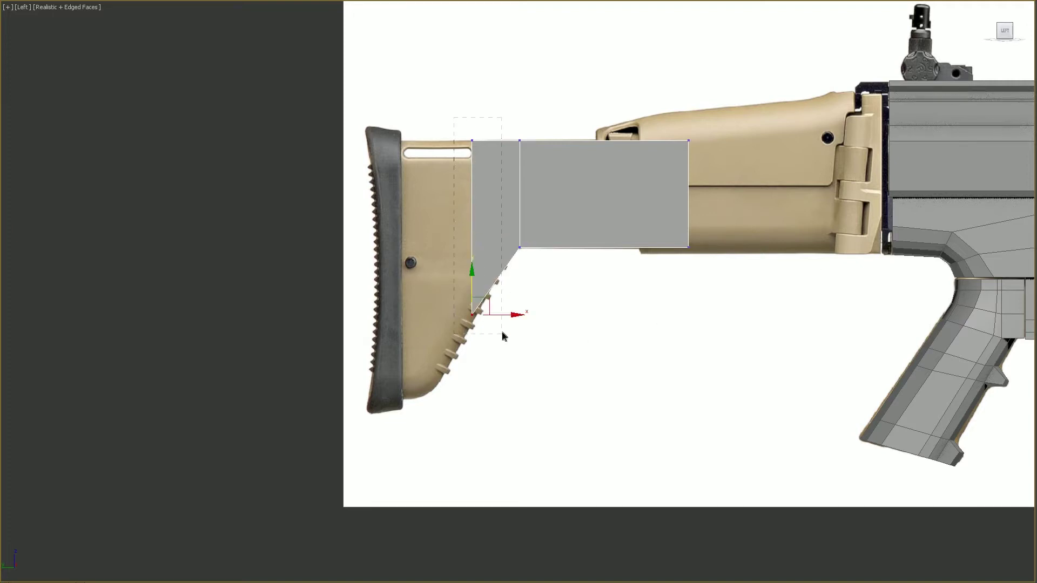
- Shift the rear vertices farther back and lower the bottom ones to the toe of the reference stock
drag(502, 336, 500, 365)
drag(502, 230, 467, 248)
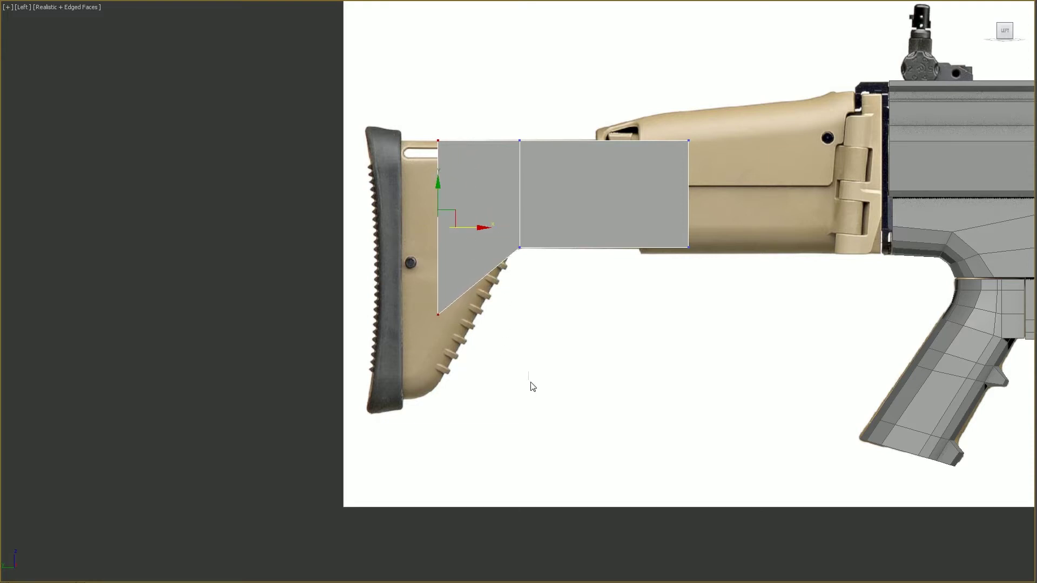
drag(416, 291, 475, 358)
drag(435, 275, 435, 347)
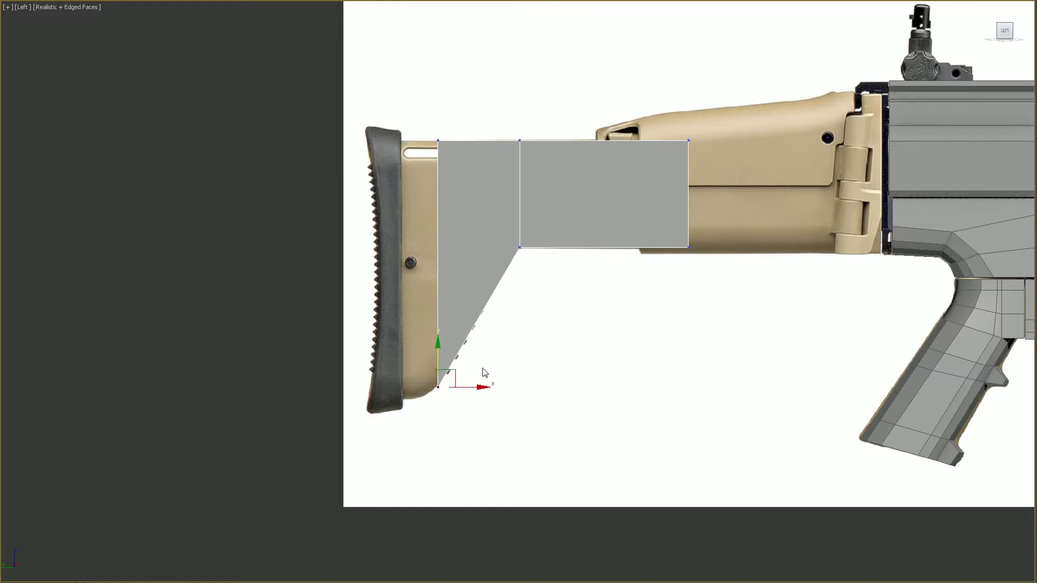
drag(407, 120, 479, 396)
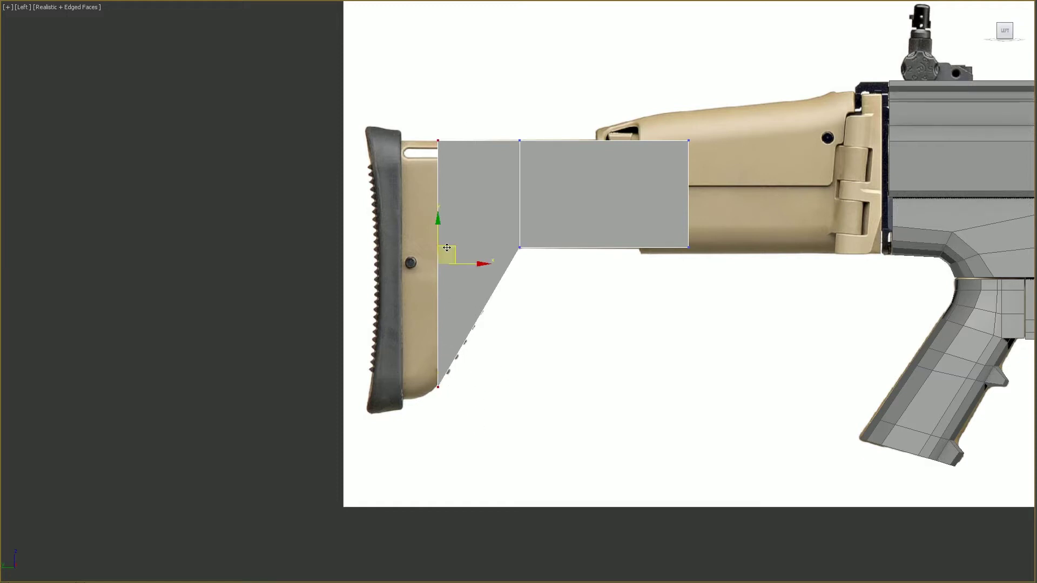
drag(469, 263, 470, 263)
drag(419, 366, 474, 434)
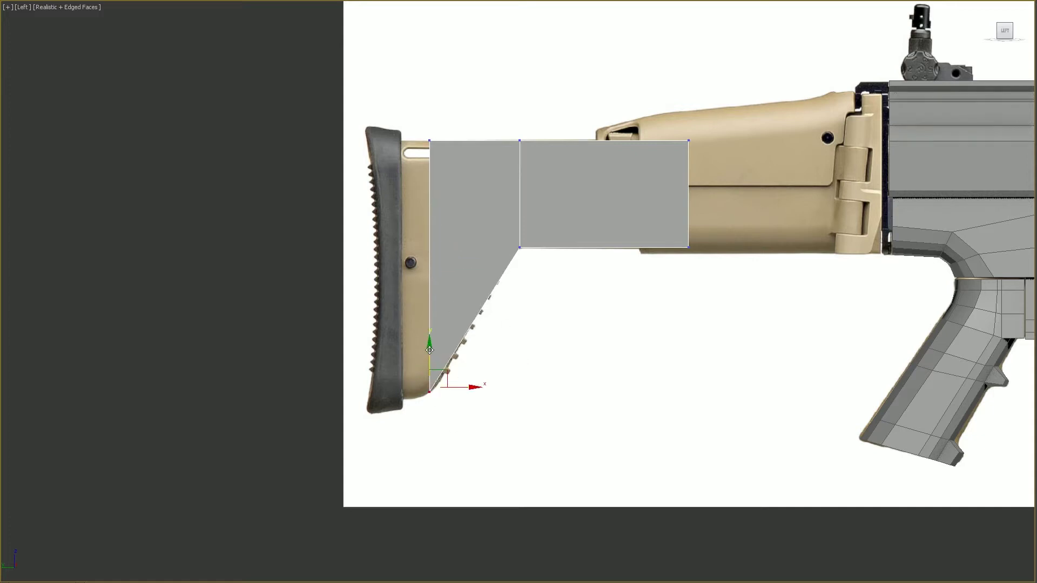
- Extrude the stock's rear end face backward into the butt pad area
key(alt+w)
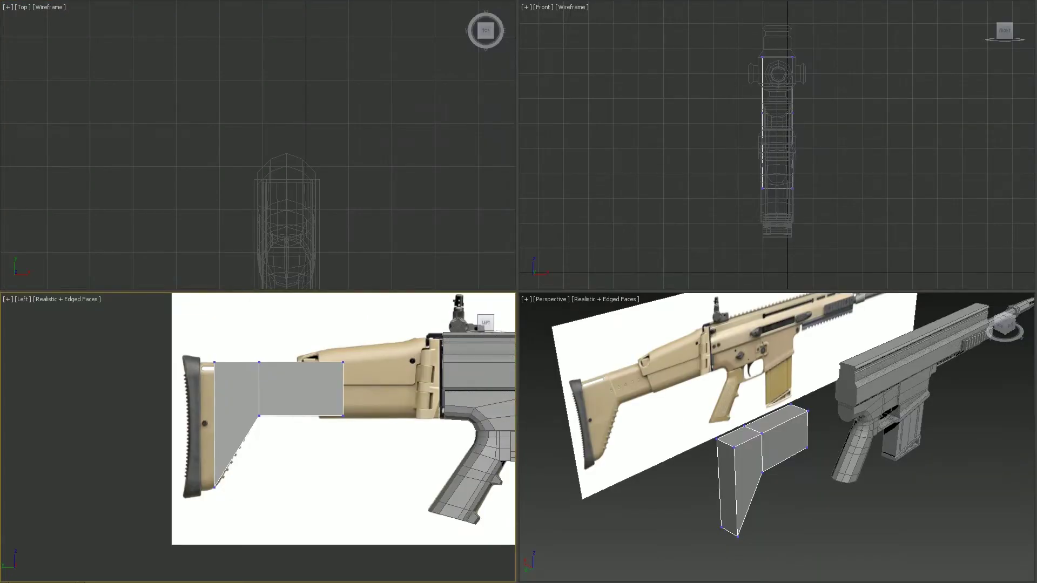
click(727, 468)
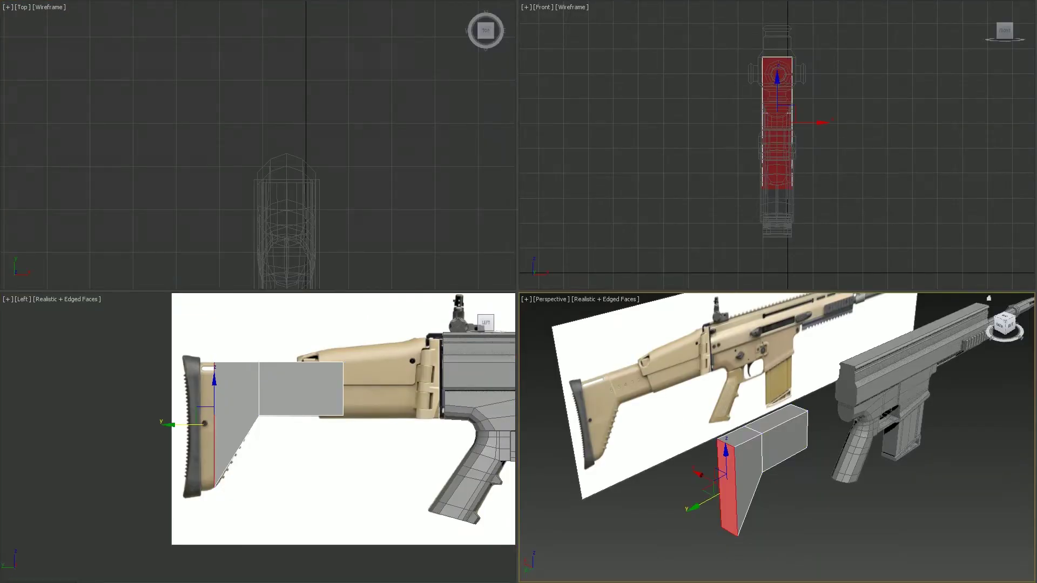
key(shift+e)
click(786, 476)
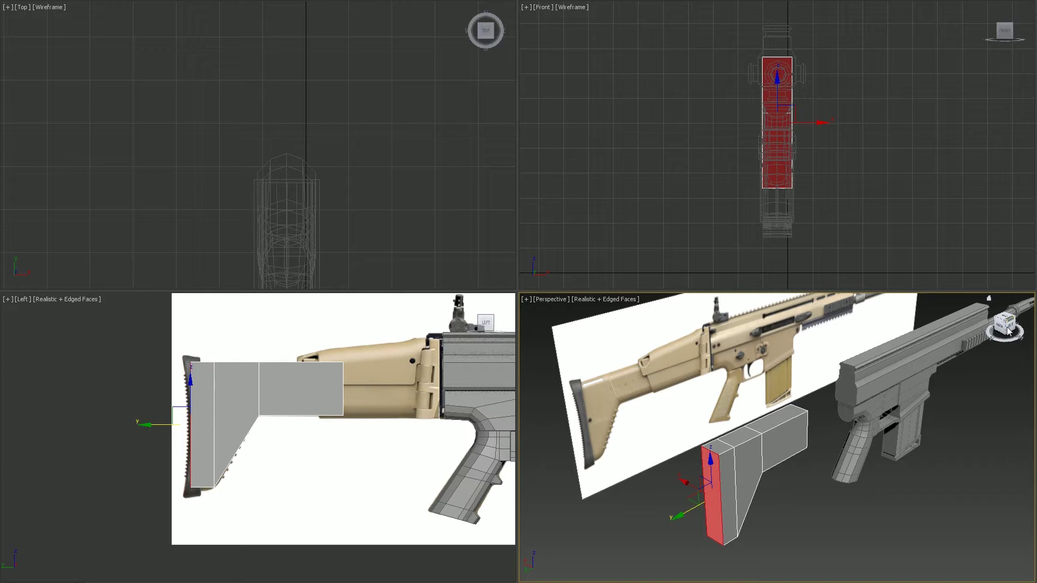
- Move the rearmost vertices slightly forward in the side view to sit inside the reference butt pad
key(1)
right_click(451, 450)
key(alt+w)
middle_drag(303, 319, 420, 310)
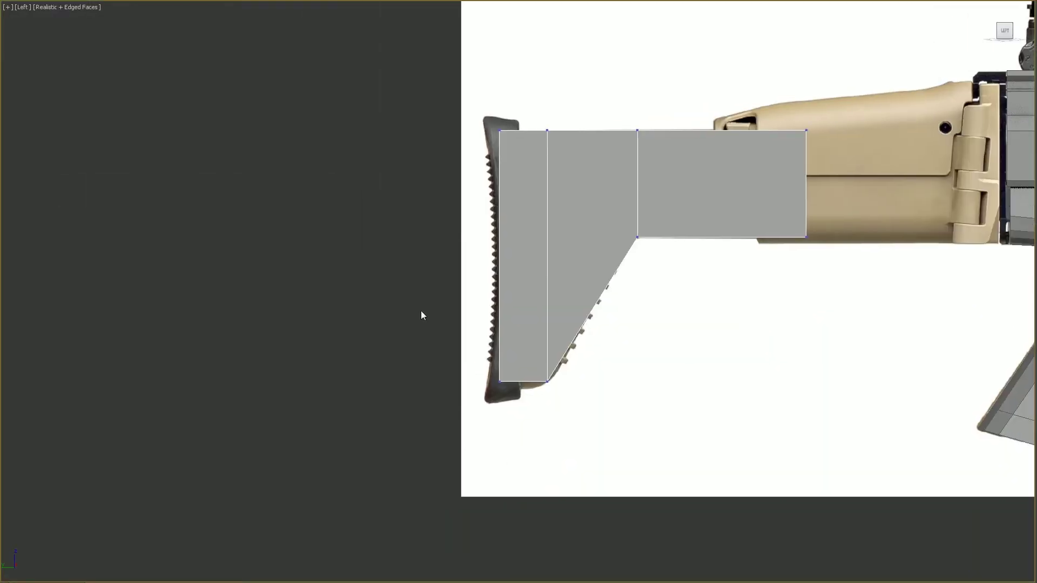
drag(487, 100, 521, 428)
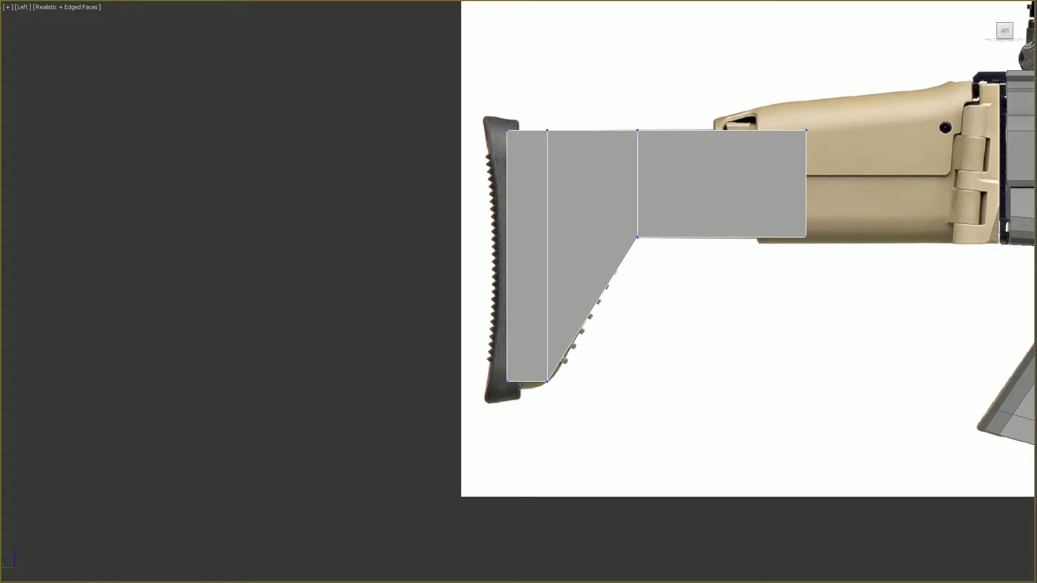
- Delete the rear end face of the stock
key(1)
click(808, 353)
middle_drag(727, 369, 655, 406)
click(545, 220)
key(alt+w)
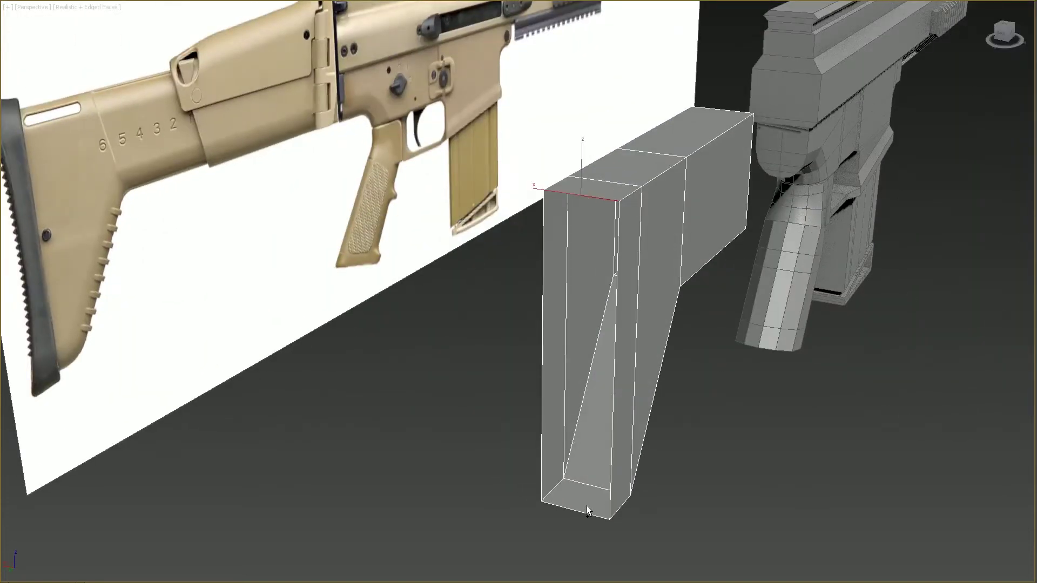
- Try to connect the ring of crosswise edges along the top and bottom of the stock
click(583, 510)
click(581, 196)
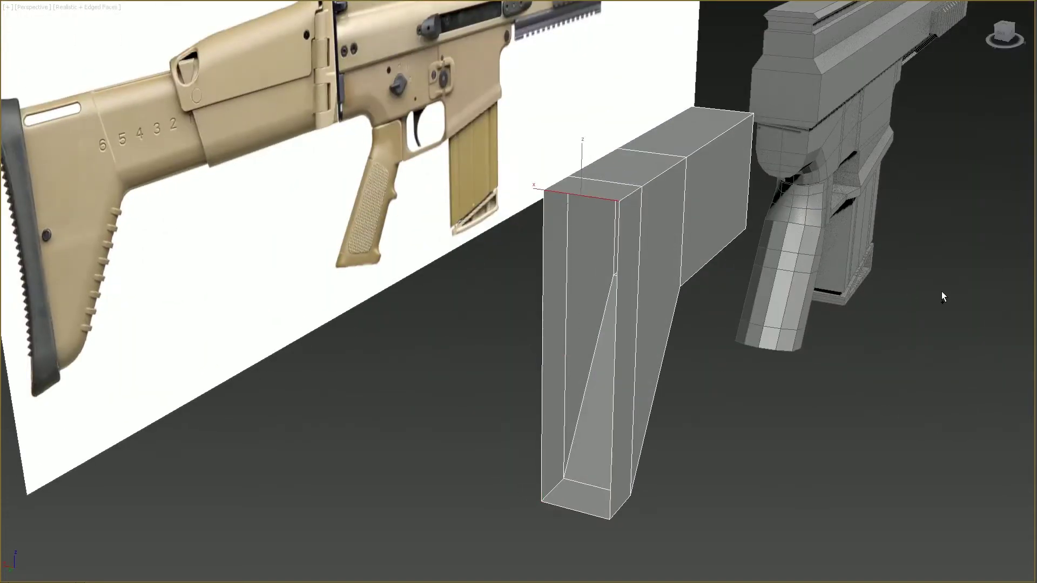
ctrl+click(574, 512)
key(alt+r)
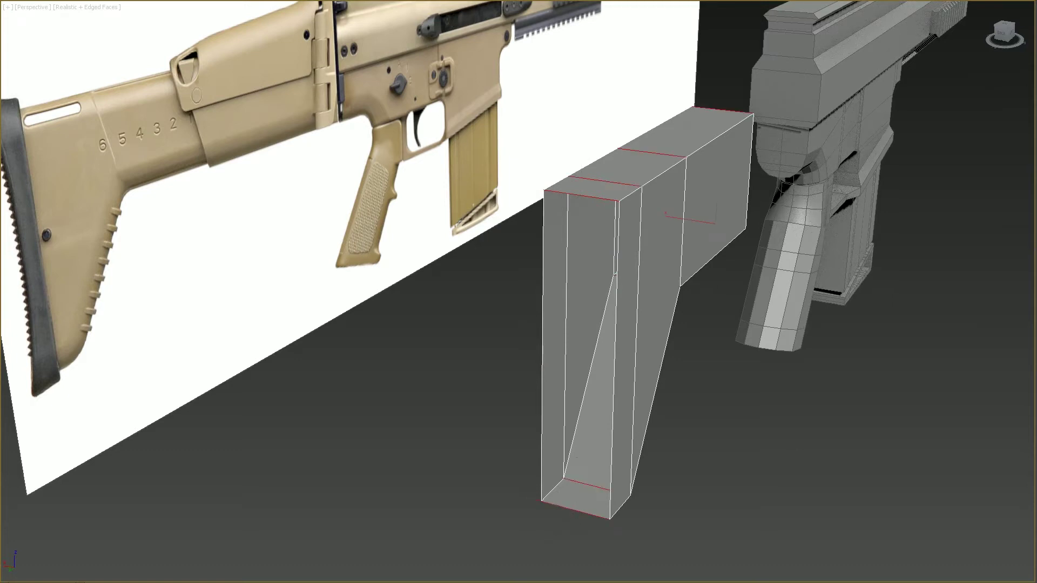
key(ctrl+shift+e)
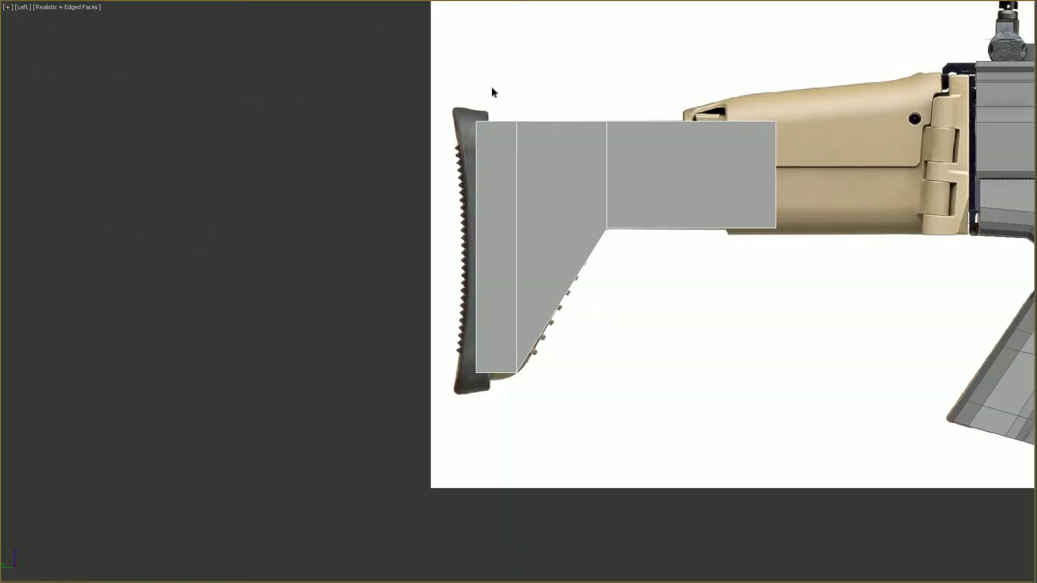
- Chamfer the stock's lengthwise top and bottom edges by about 61 mm with 2 segments
drag(504, 409, 503, 409)
ctrl+drag(562, 88, 575, 319)
ctrl+drag(707, 105, 729, 273)
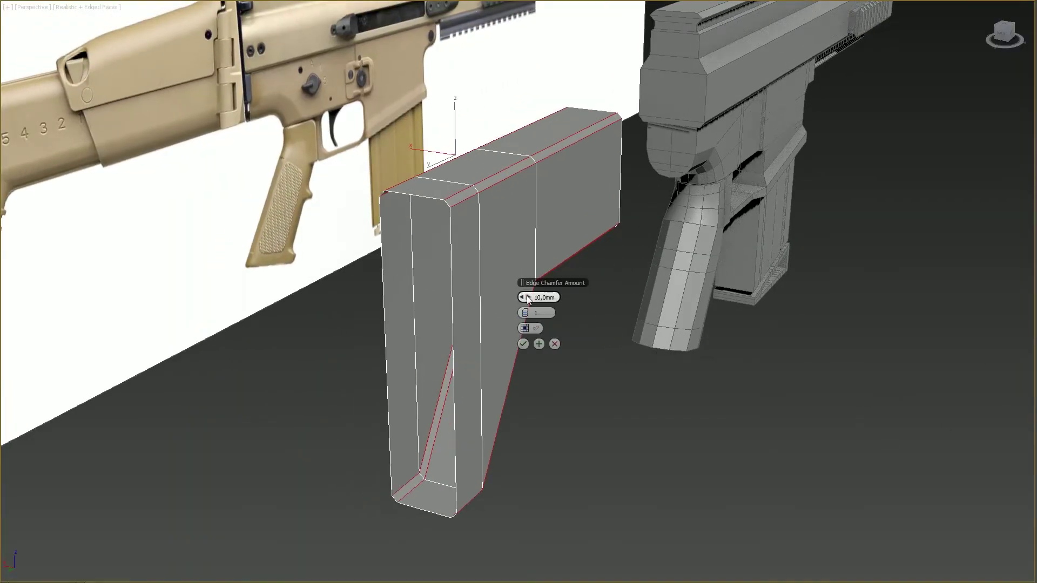
mouse_move(528, 300)
mouse_down()
mouse_move(528, 280)
mouse_move(544, 299)
mouse_up()
click(528, 313)
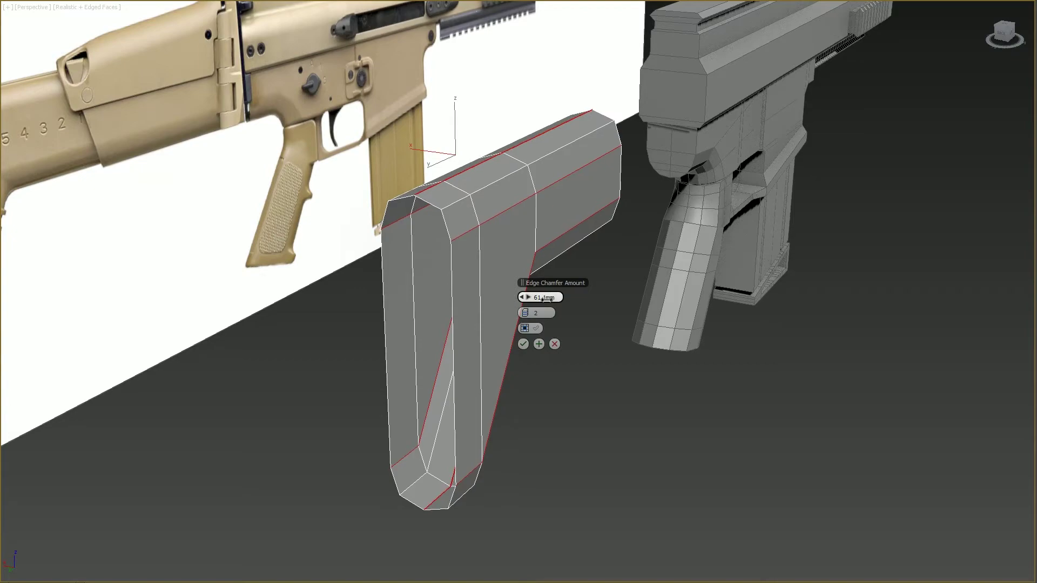
middle_drag(421, 287, 400, 275)
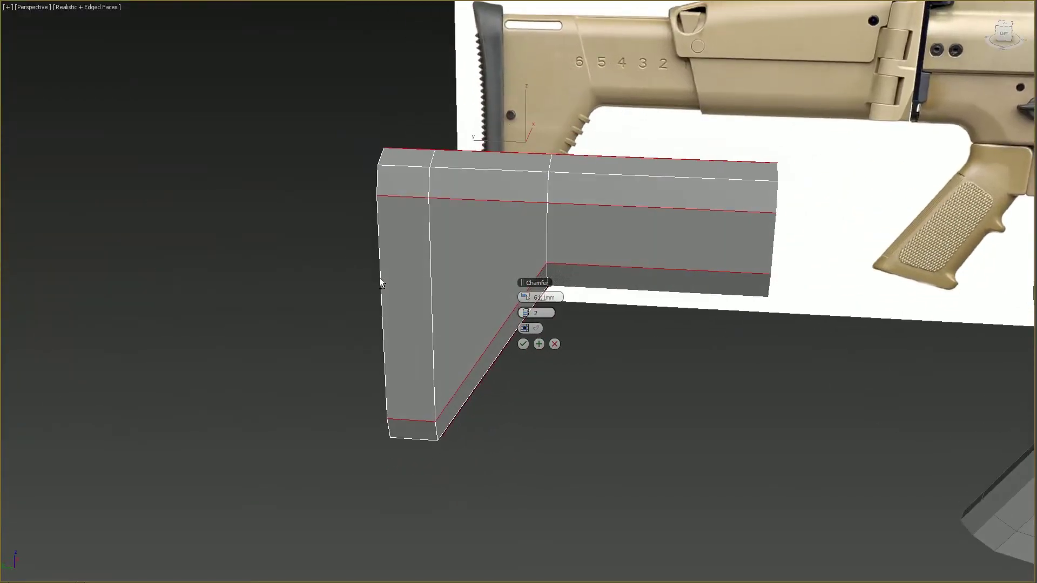
alt+middle_drag(380, 277, 401, 260)
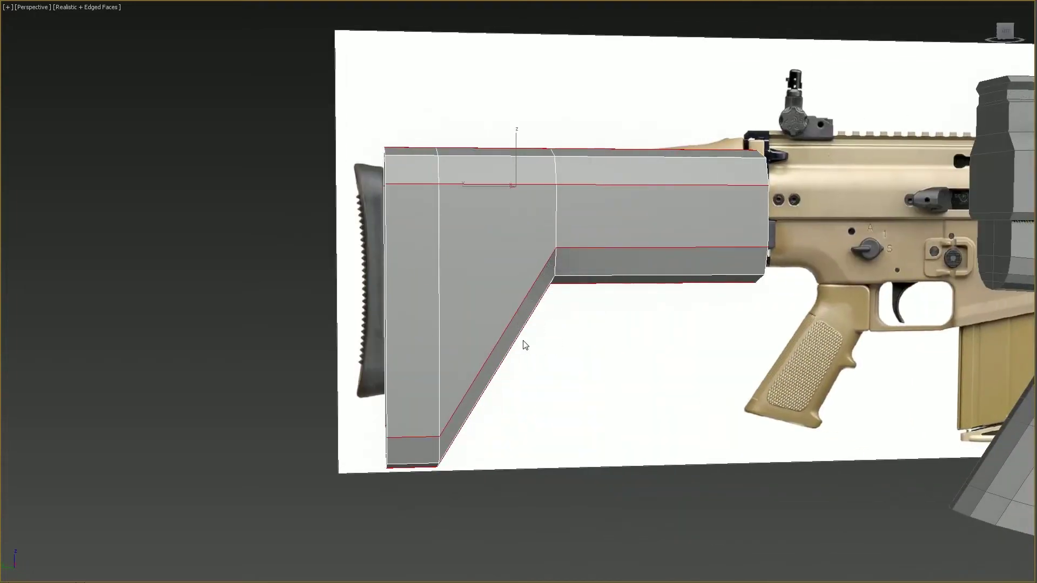
- Select the stock's centreline vertices in the front view
key(1)
key(alt+w)
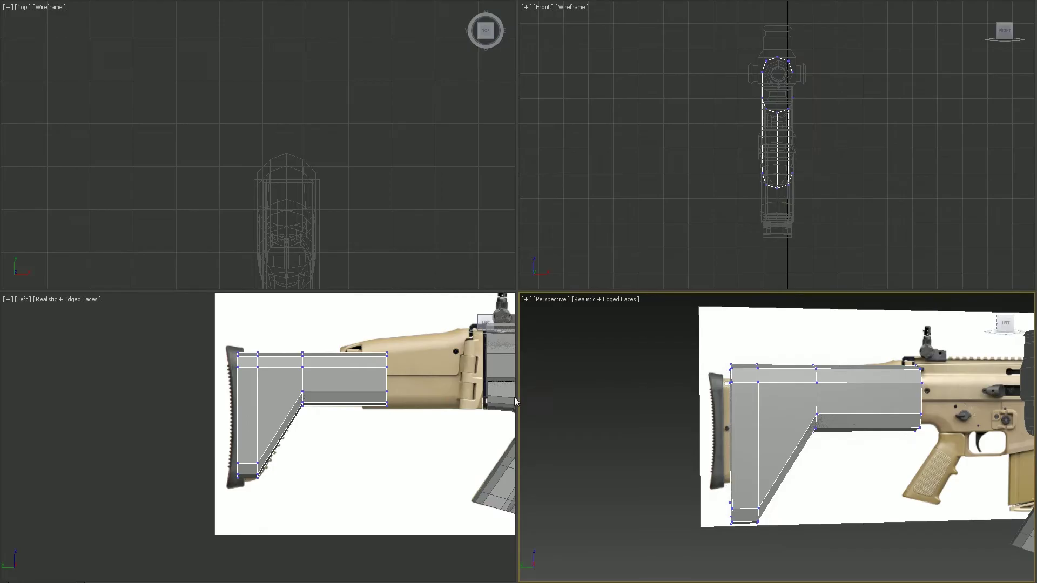
middle_drag(676, 163, 660, 187)
key(alt+w)
middle_drag(745, 206, 671, 188)
scroll(506, 274, up, 4)
middle_drag(506, 274, 528, 234)
scroll(528, 235, down, 2)
drag(411, 292, 416, 494)
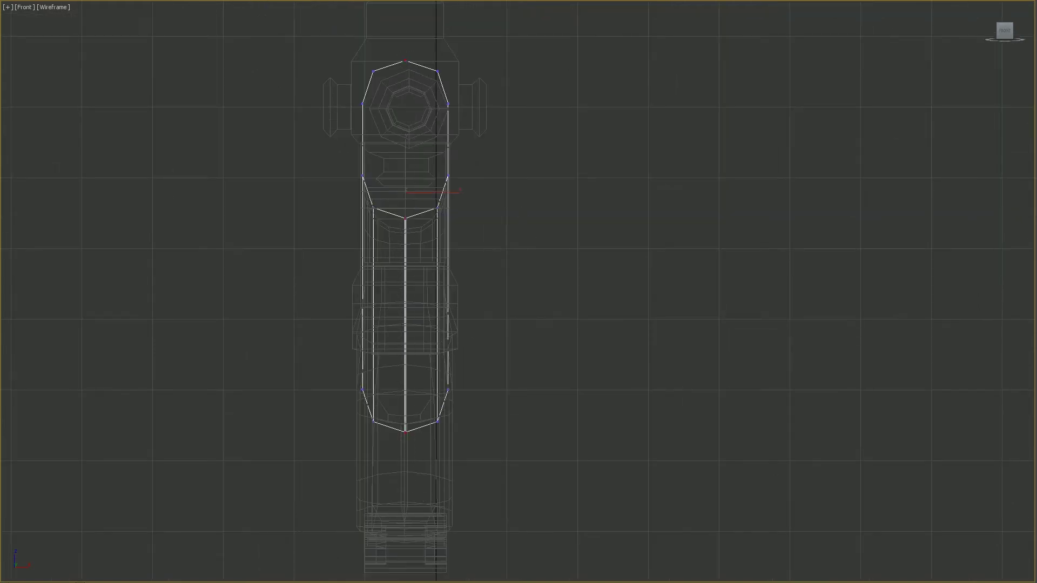
key(ctrl+w)
click(529, 323)
click(529, 329)
key(alt+w)
middle_drag(525, 460, 559, 430)
key(alt+w)
middle_drag(570, 265, 512, 332)
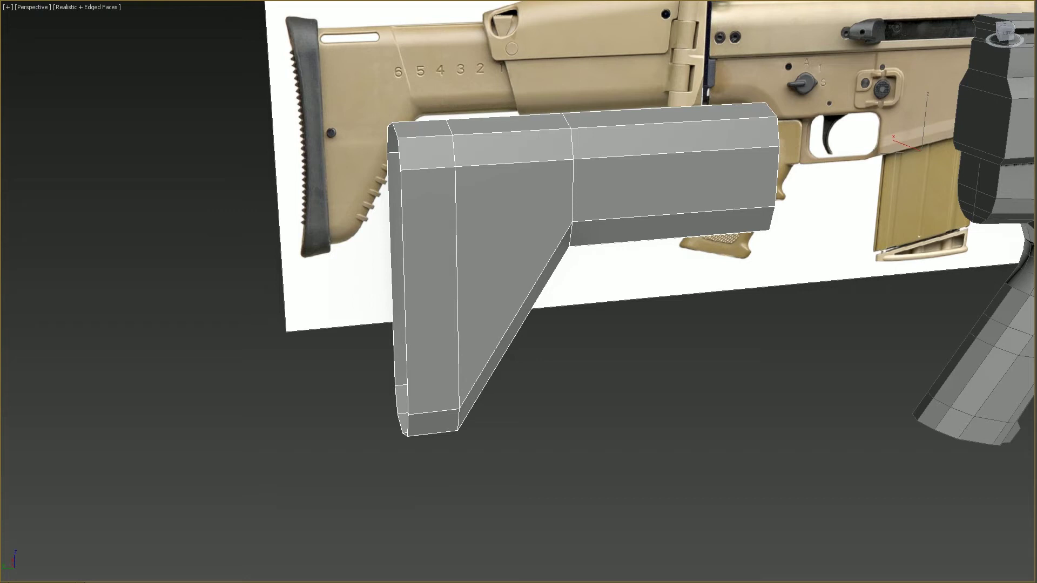
key(w)
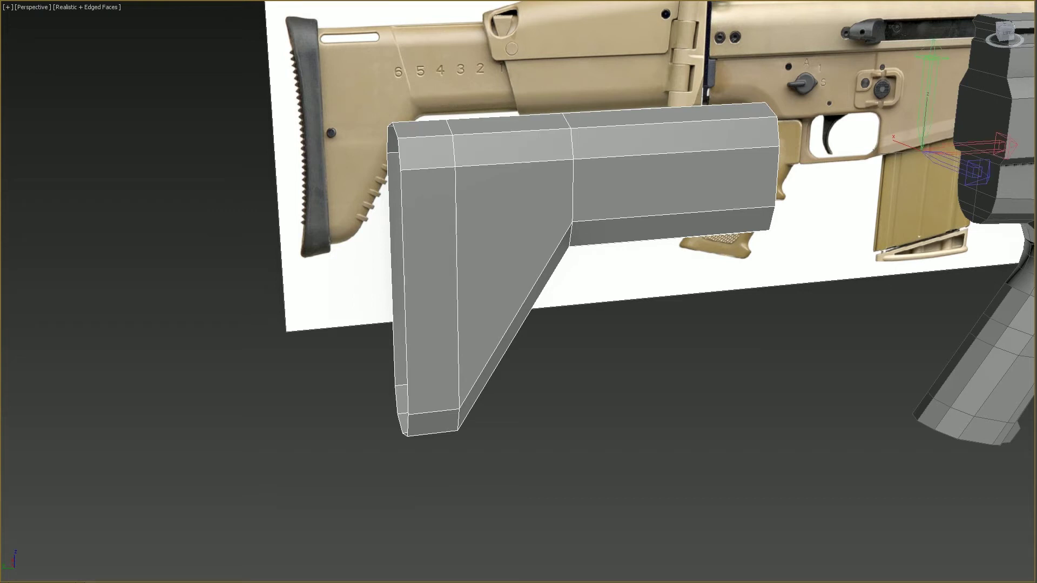
click(583, 267)
key(q)
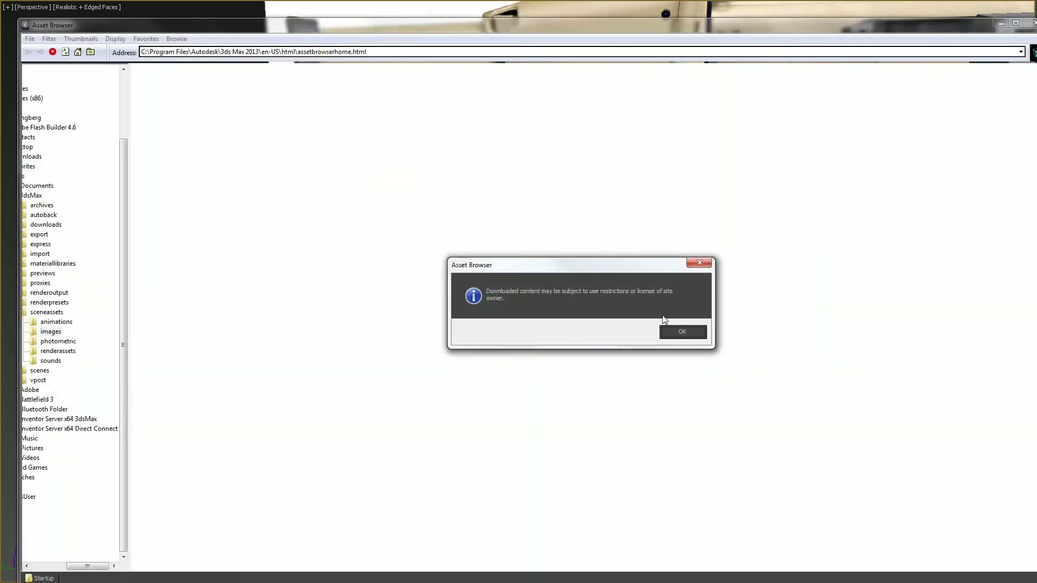
click(701, 330)
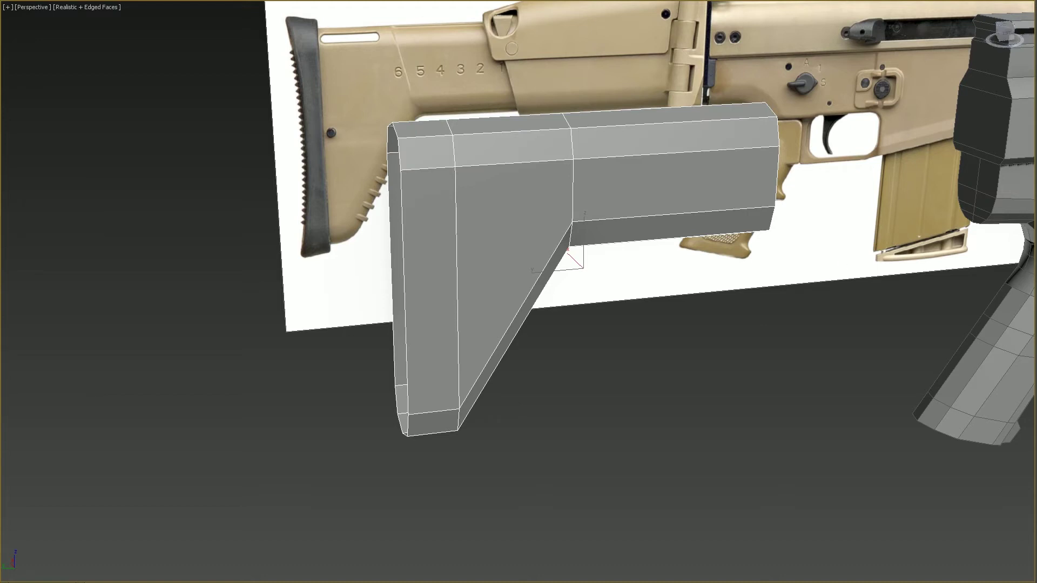
- Try to convert the stock to an Editable Poly, then undo back to the chamfered stock
right_click(645, 343)
mouse_move(691, 436)
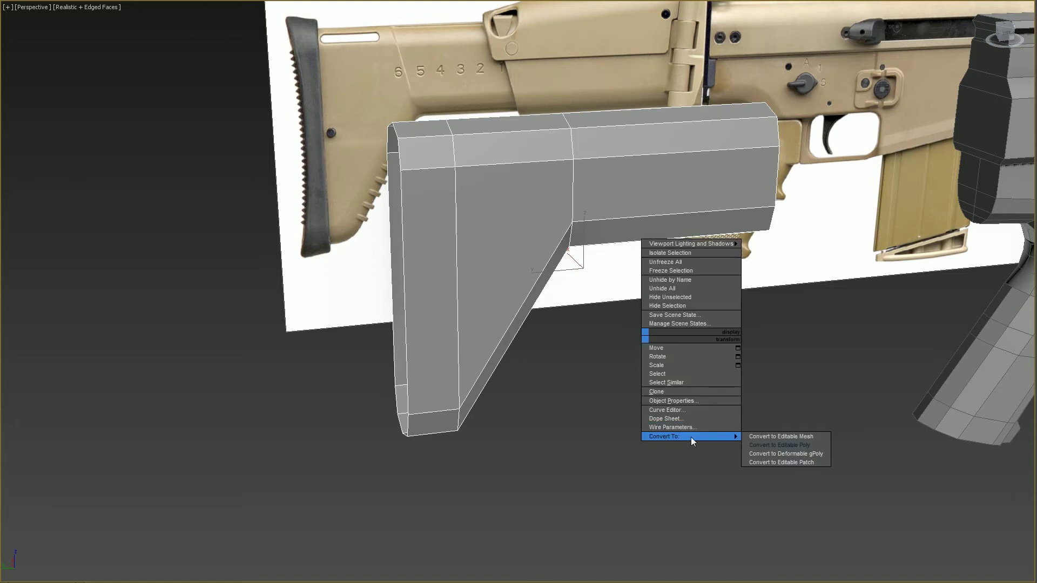
click(775, 442)
key(ctrl+z)
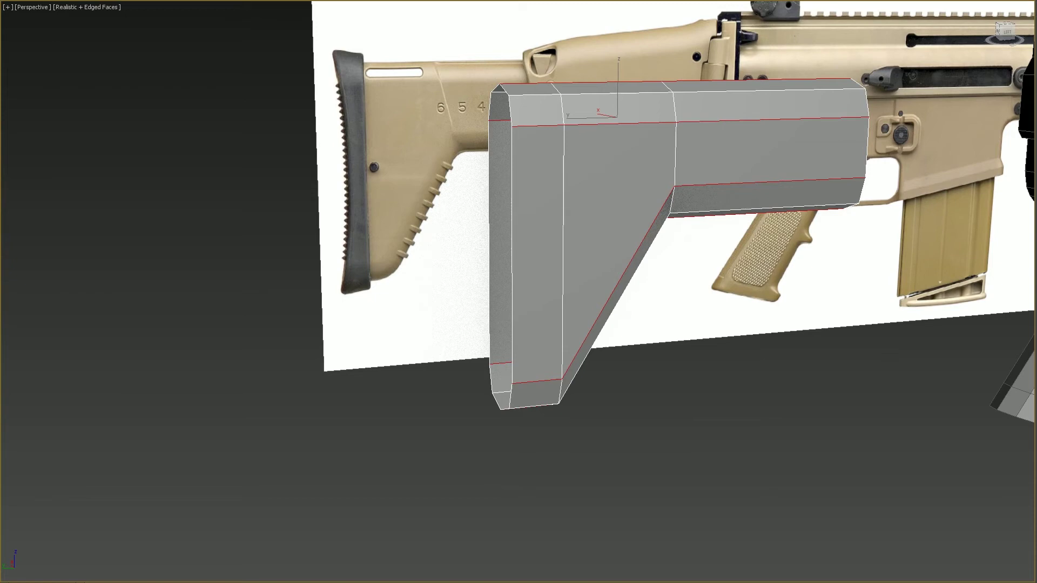
- Clone the stock's rear band of faces slightly rearward as a separate object named "Stock rubber"
click(532, 126)
key(alt+r)
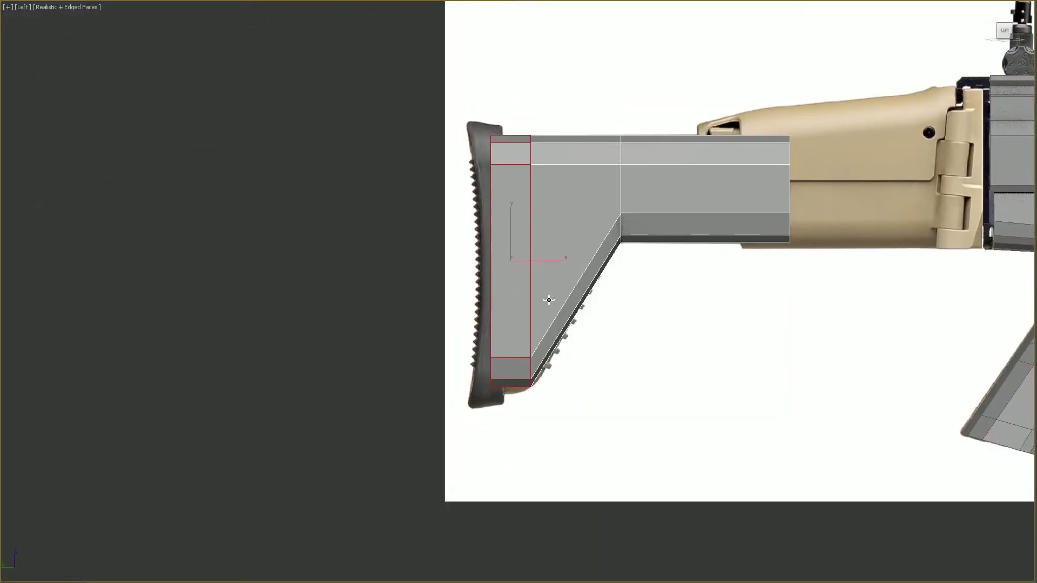
key(w)
scroll(551, 292, down, 3)
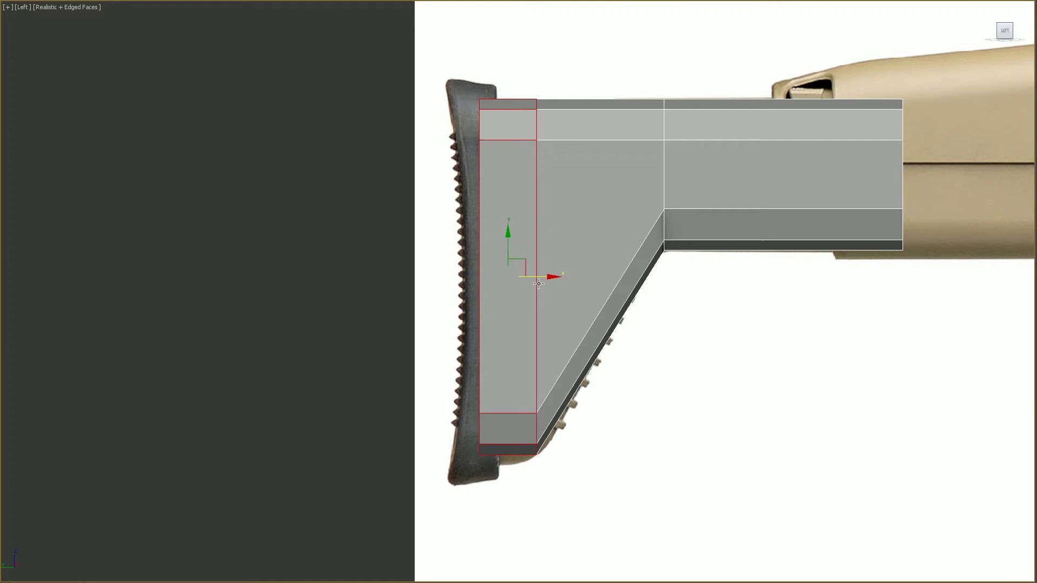
mouse_move(540, 277)
shift+mouse_down()
mouse_move(516, 281)
mouse_move(525, 284)
shift+mouse_up()
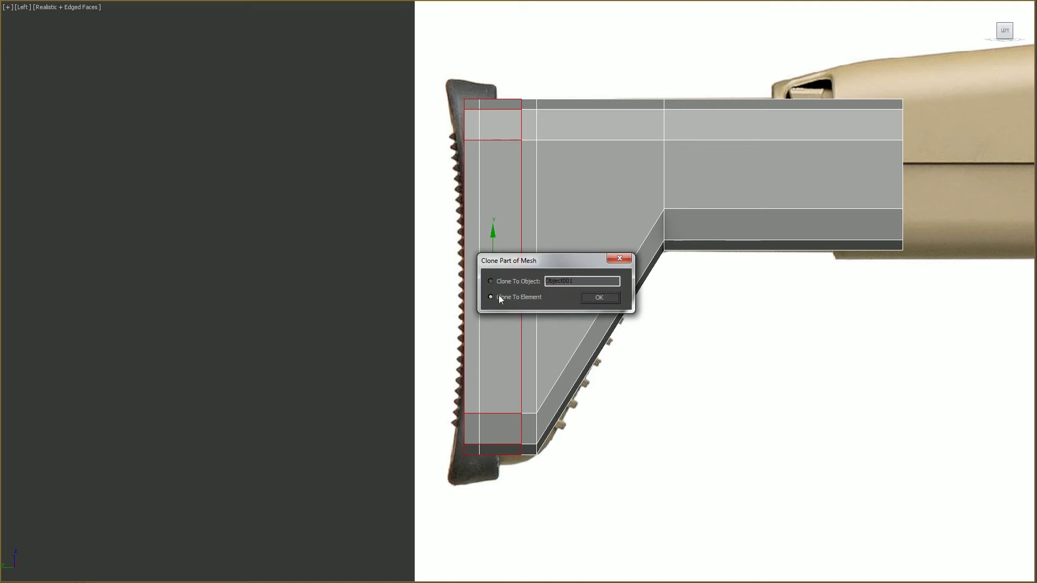
click(494, 282)
text(B)
text(t)
text(ock rubber)
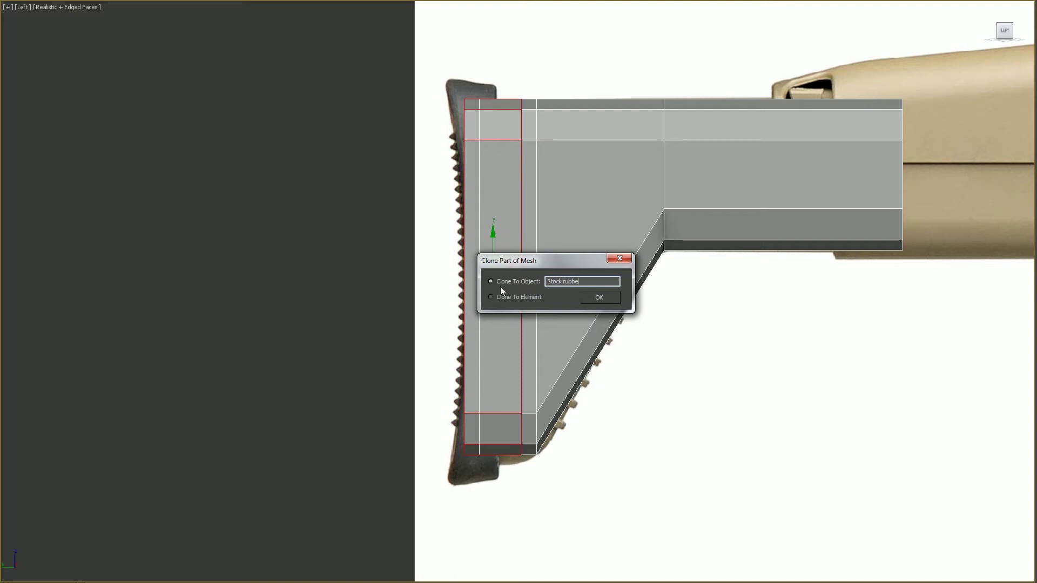
click(606, 299)
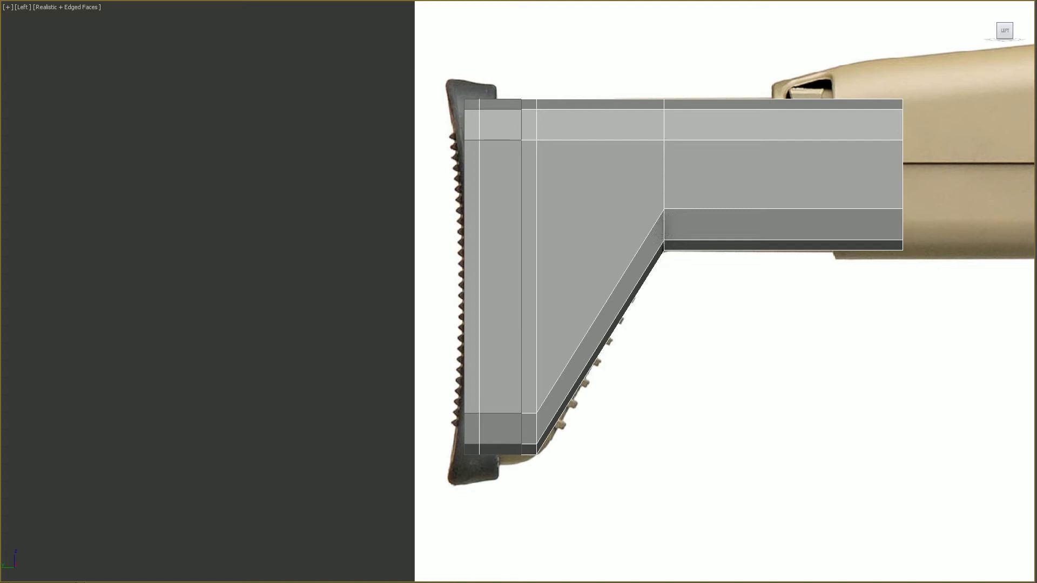
- Move all vertices of the cloned rubber piece rearward in the side view to line up with the reference butt pad
key(4)
click(153, 64)
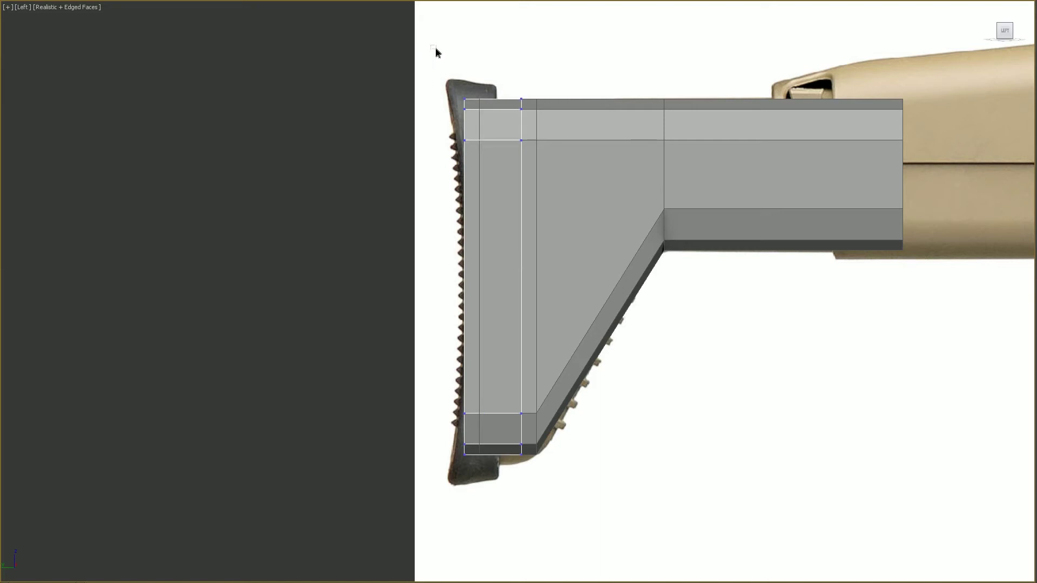
drag(436, 49, 553, 170)
drag(400, 56, 593, 488)
drag(527, 279, 508, 281)
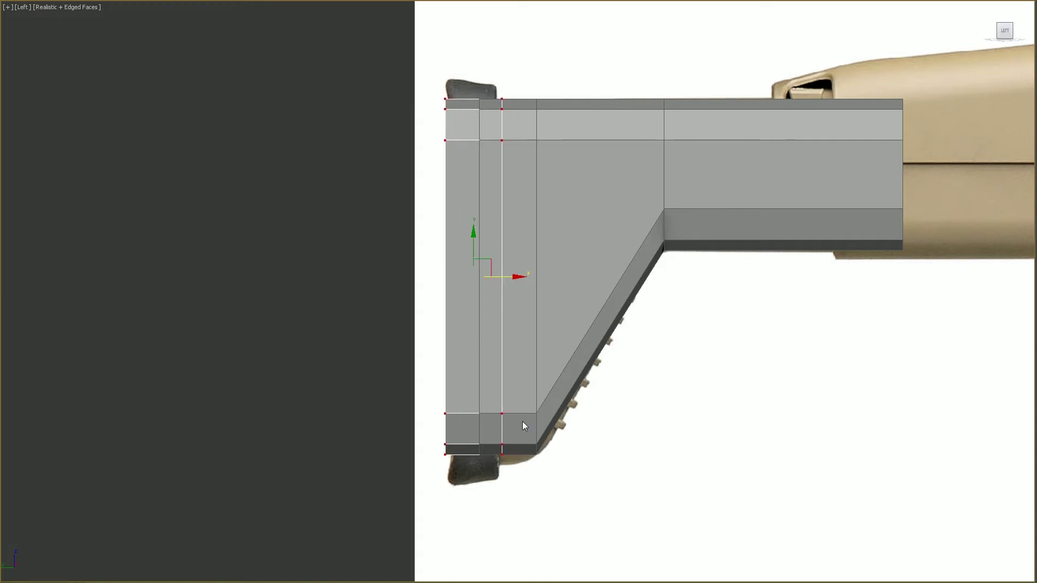
- Raise the rubber piece's upper vertices and lower its bottom vertices to match the height of the reference butt pad
drag(421, 83, 528, 169)
drag(474, 86, 475, 66)
drag(416, 375, 526, 492)
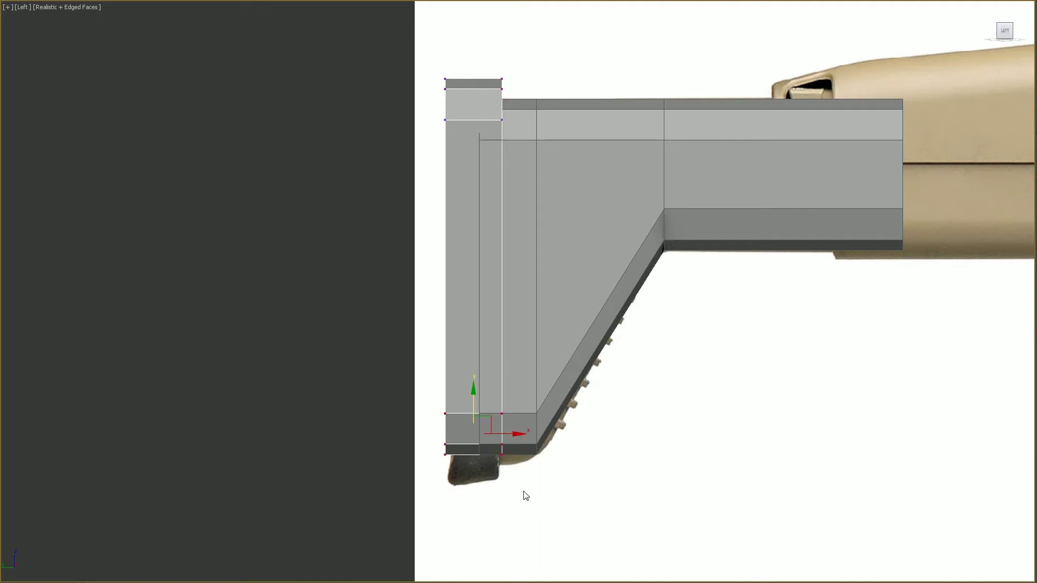
drag(473, 398, 474, 432)
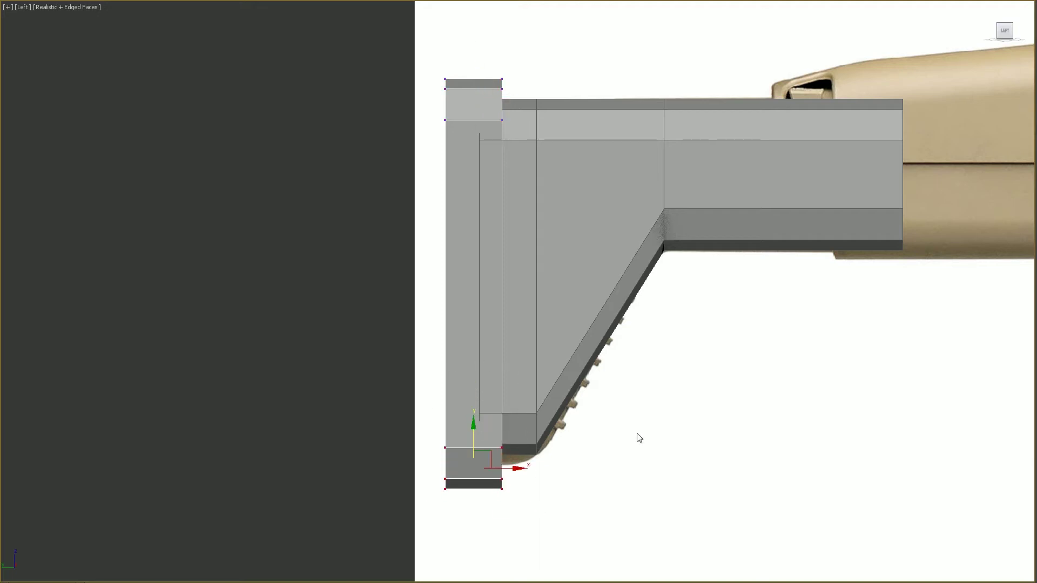
- Connect the rubber piece's long vertical edges with one segment and move the new middle vertices forward to bend the pad
key(2)
drag(431, 250, 545, 297)
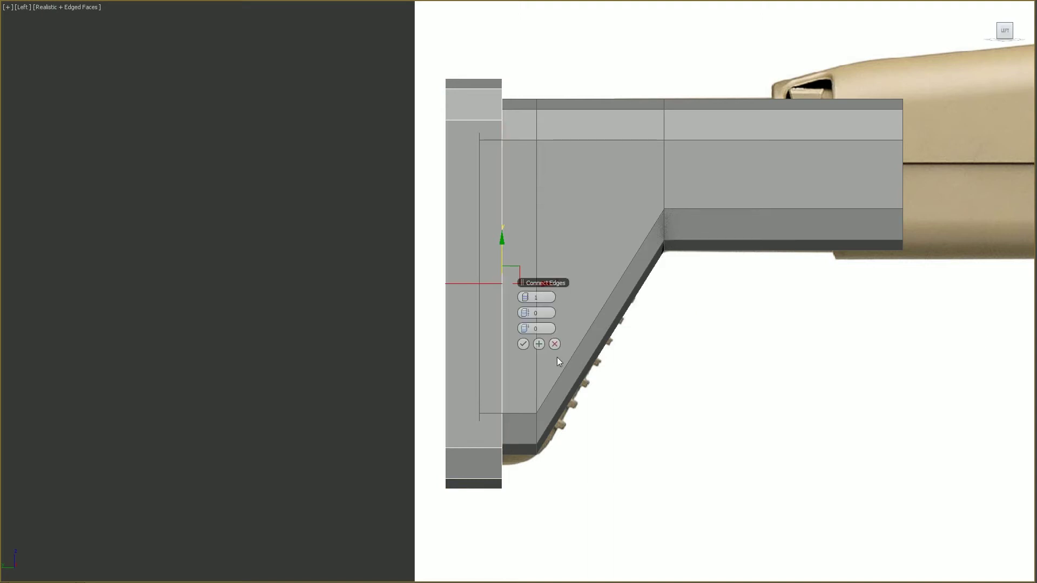
click(523, 342)
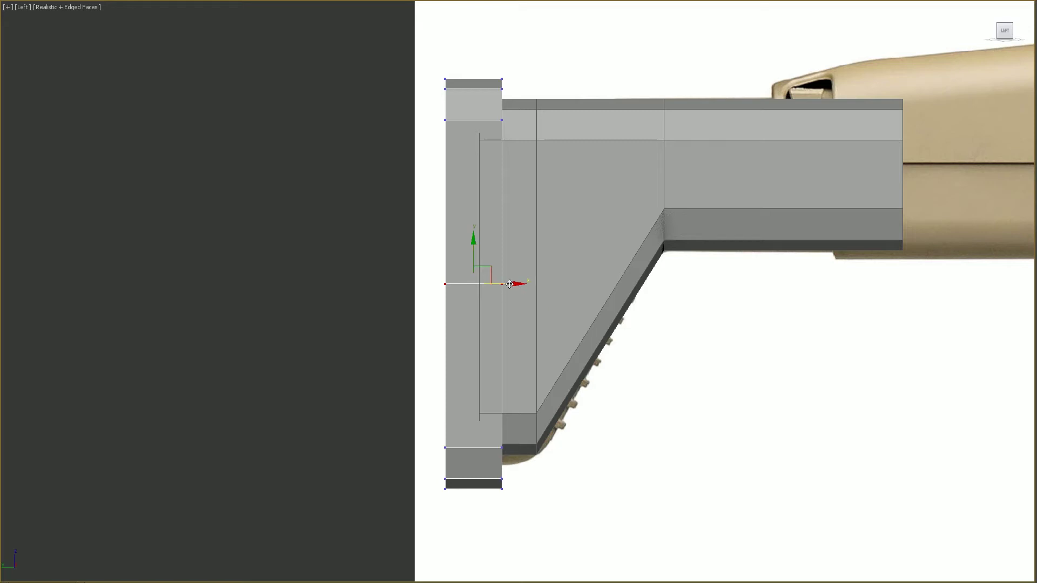
drag(505, 285, 537, 288)
- Chamfer the rubber piece's middle crosswise edges by about 119 mm with 2 segments
key(2)
click(707, 341)
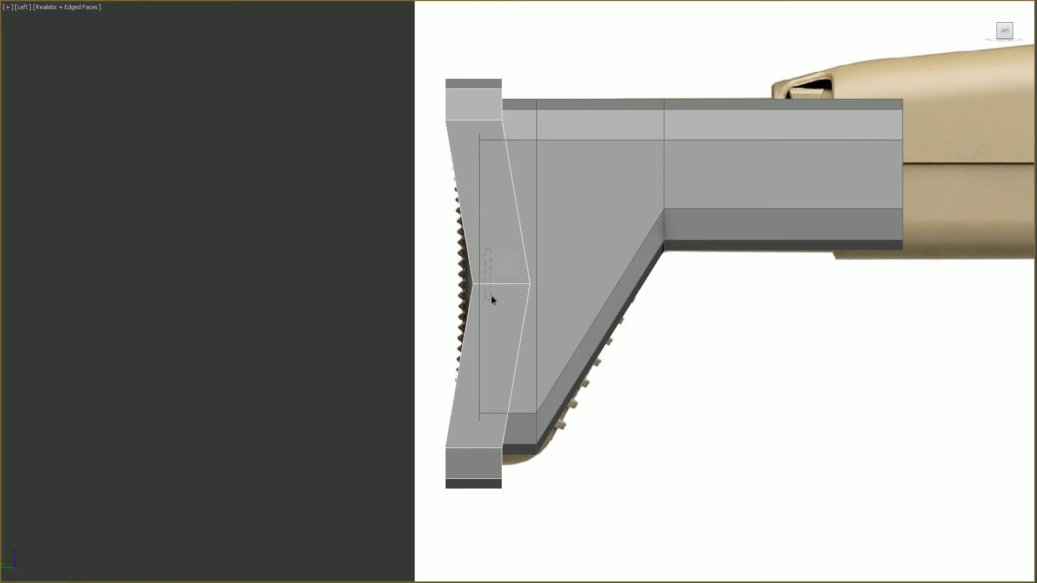
click(491, 285)
key(ctrl+shift+c)
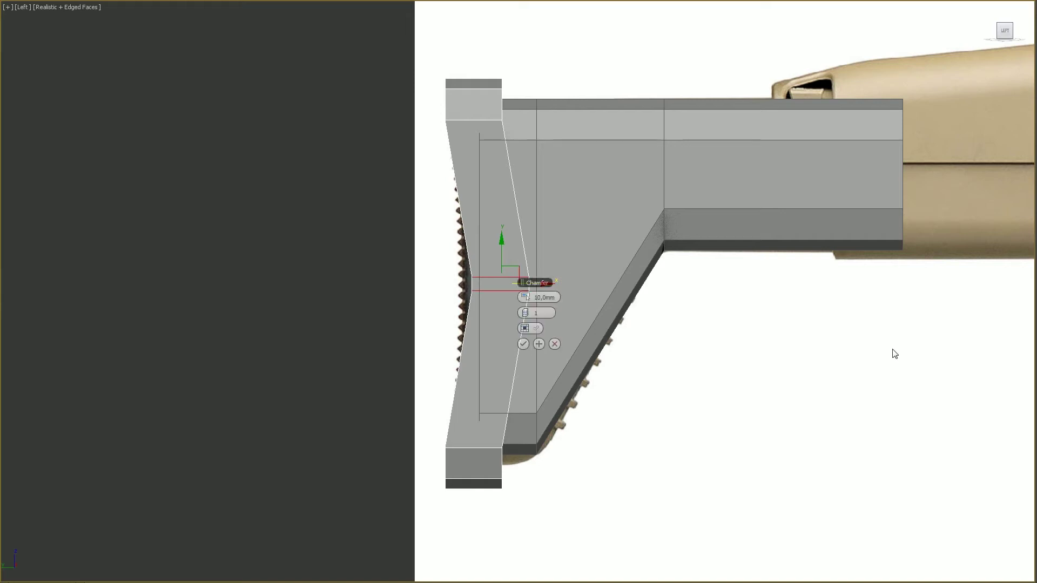
mouse_move(527, 296)
mouse_down()
mouse_move(526, 284)
mouse_move(597, 294)
mouse_move(547, 313)
mouse_up()
click(528, 314)
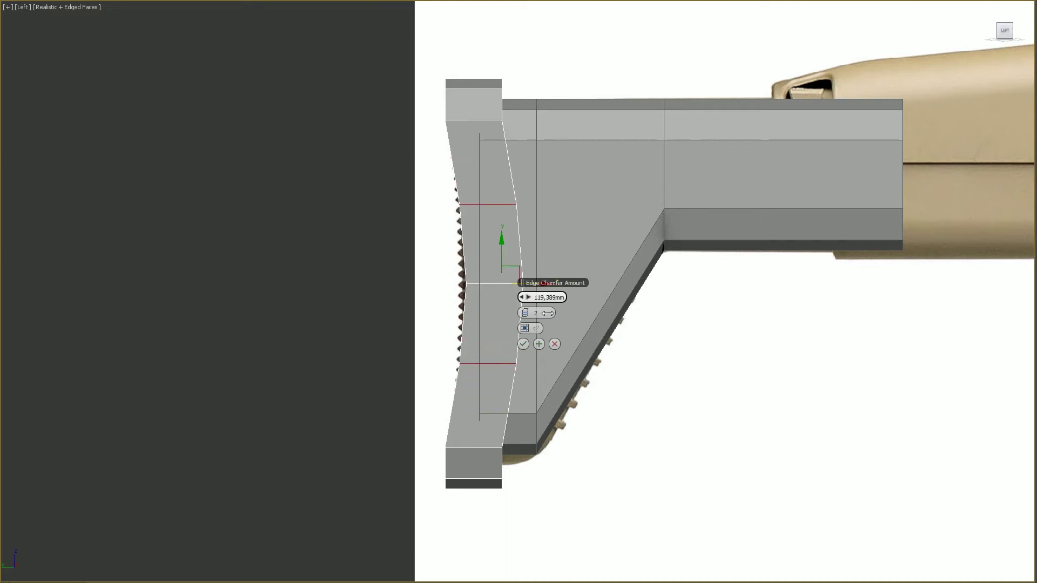
click(523, 344)
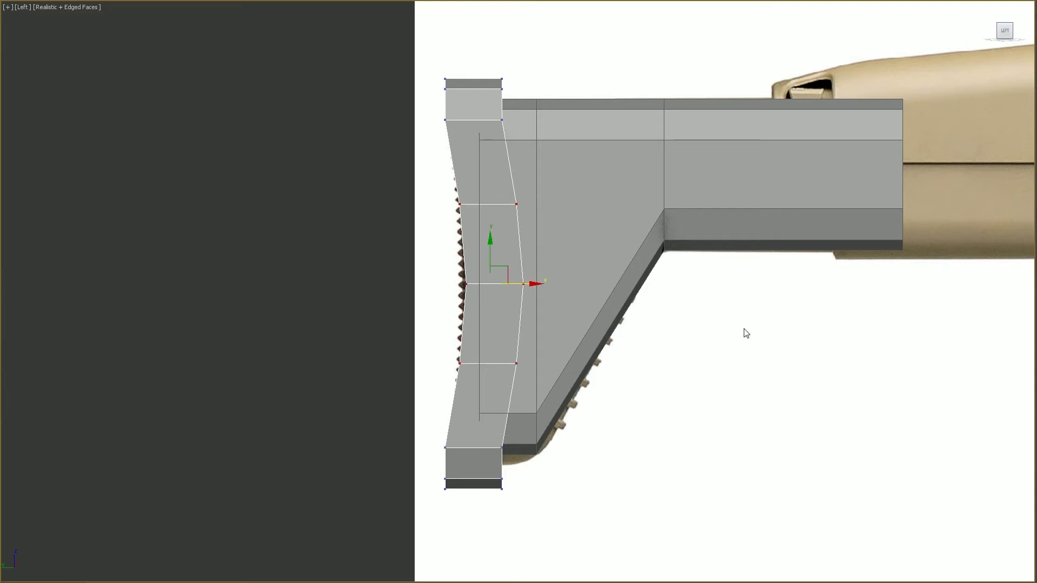
- Move the vertex rows just inside the pad's upper and lower ends slightly forward to smooth its curve
click(488, 447)
key(ctrl+z)
drag(423, 97, 519, 146)
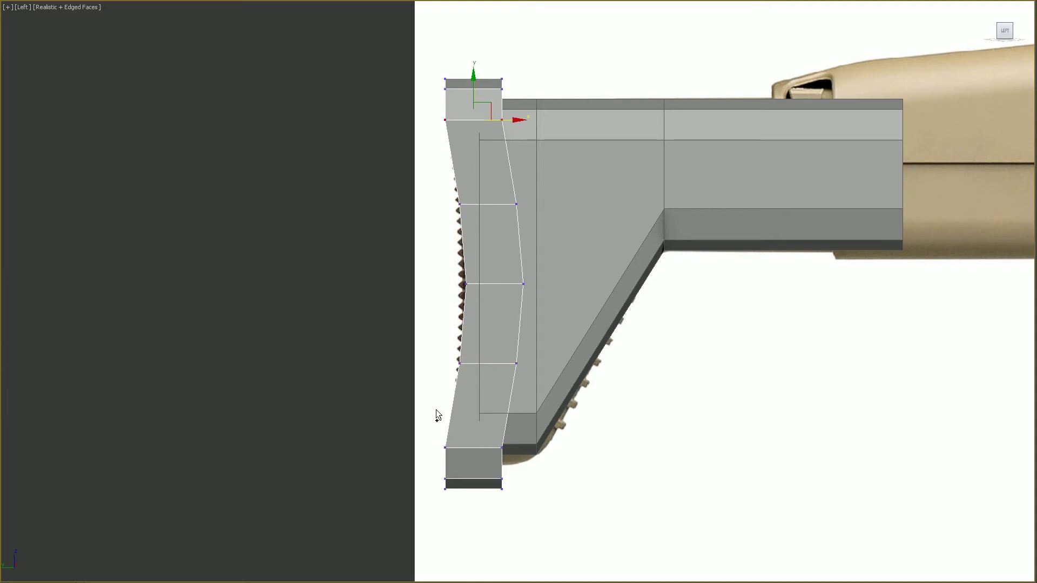
ctrl+drag(436, 409, 521, 452)
drag(508, 286, 512, 287)
click(557, 485)
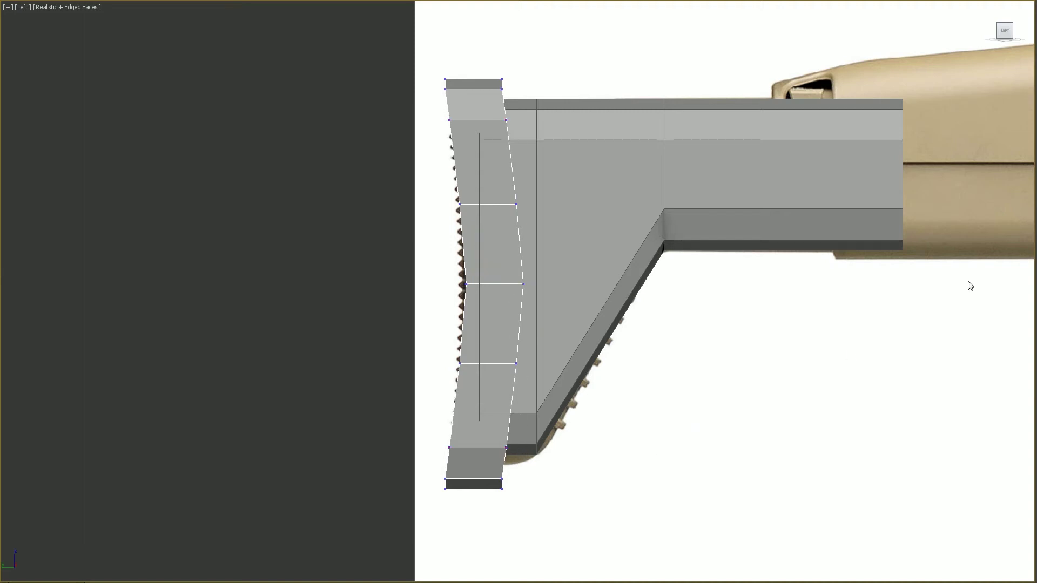
- Select the full ring of crosswise edges around the butt pad
key(2)
click(483, 89)
key(alt+r)
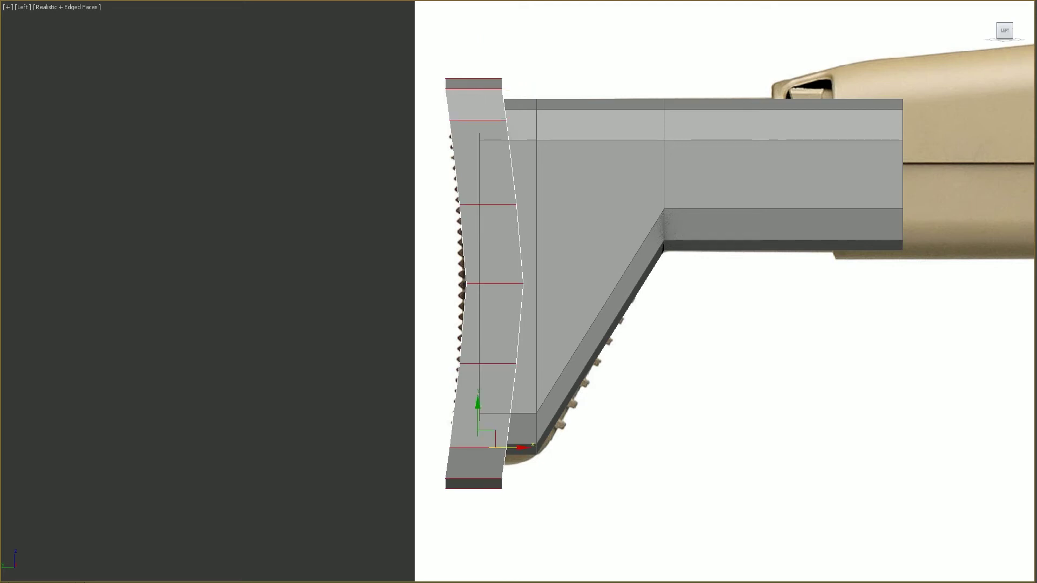
- Try to shift the column of vertices along the butt pad's front edge
key(1)
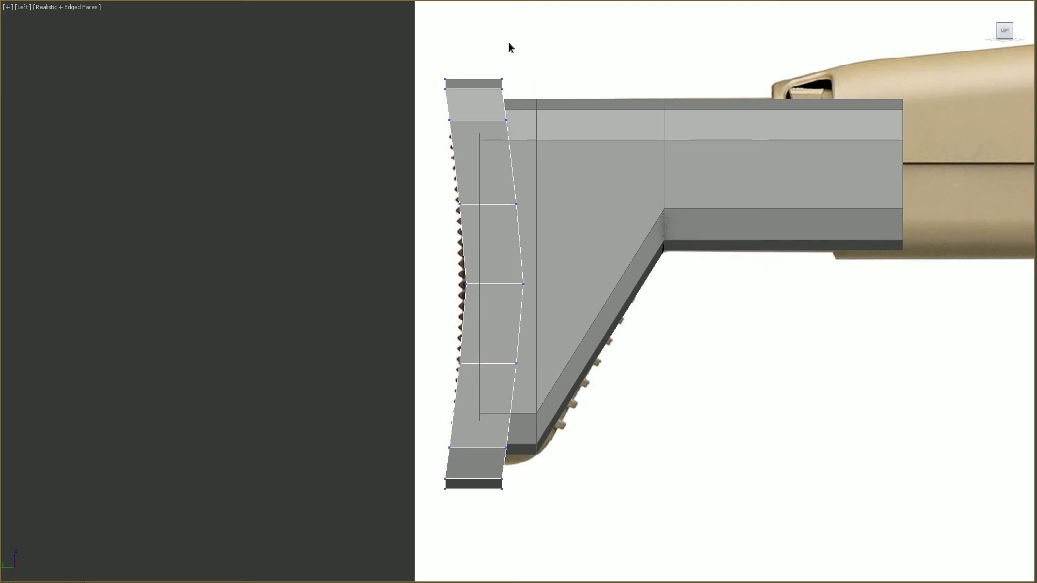
drag(504, 41, 572, 137)
drag(499, 168, 574, 291)
ctrl+drag(510, 324, 534, 378)
ctrl+drag(490, 403, 572, 507)
mouse_move(536, 287)
mouse_down()
mouse_move(515, 289)
mouse_move(533, 294)
mouse_up()
key(ctrl+z)
click(811, 359)
key(1)
key(2)
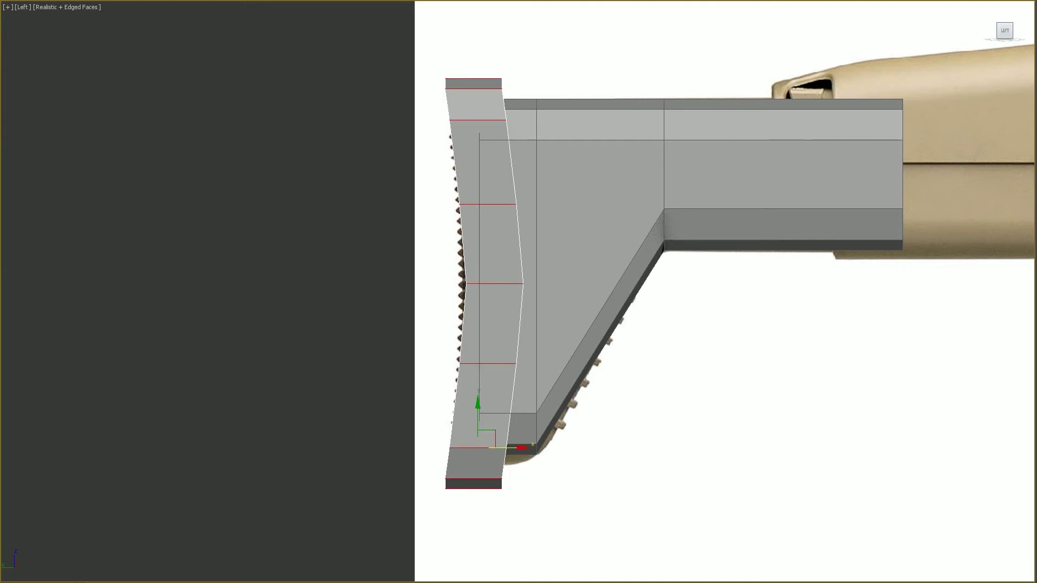
key(ctrl+shift+c)
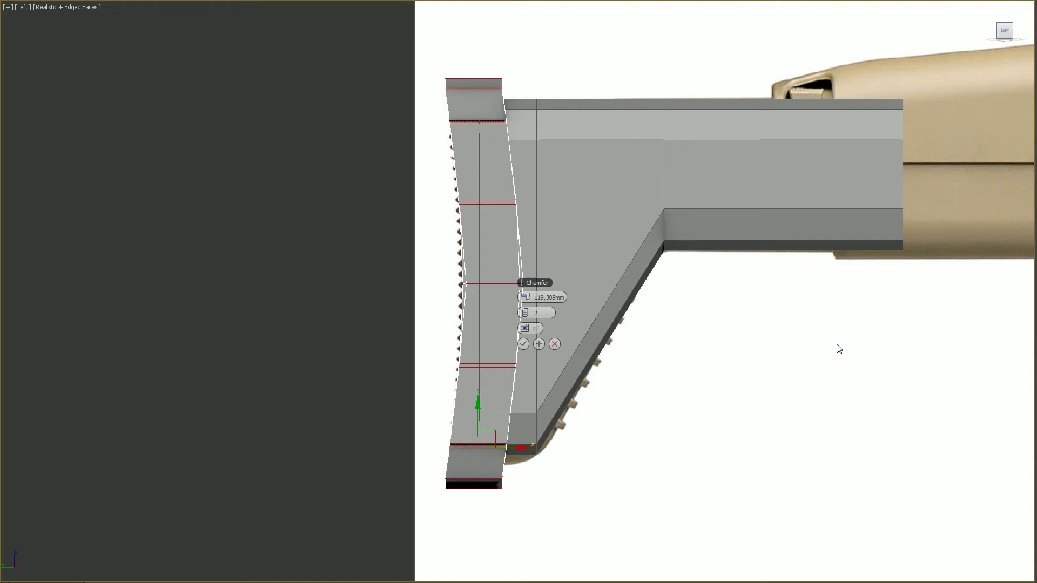
click(553, 344)
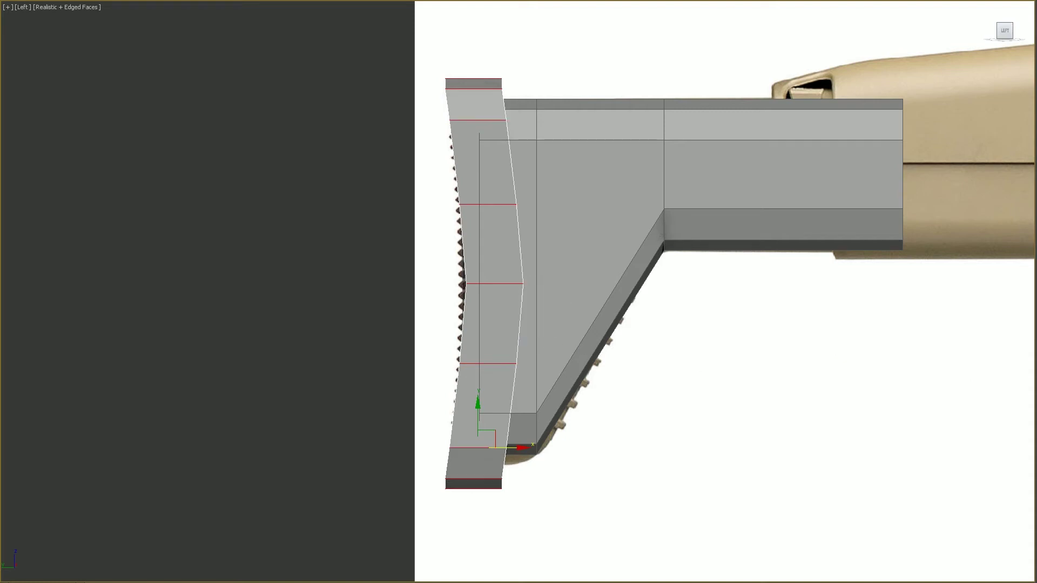
- Connect the butt pad's ring of crosswise edges with one segment
key(ctrl+shift+e)
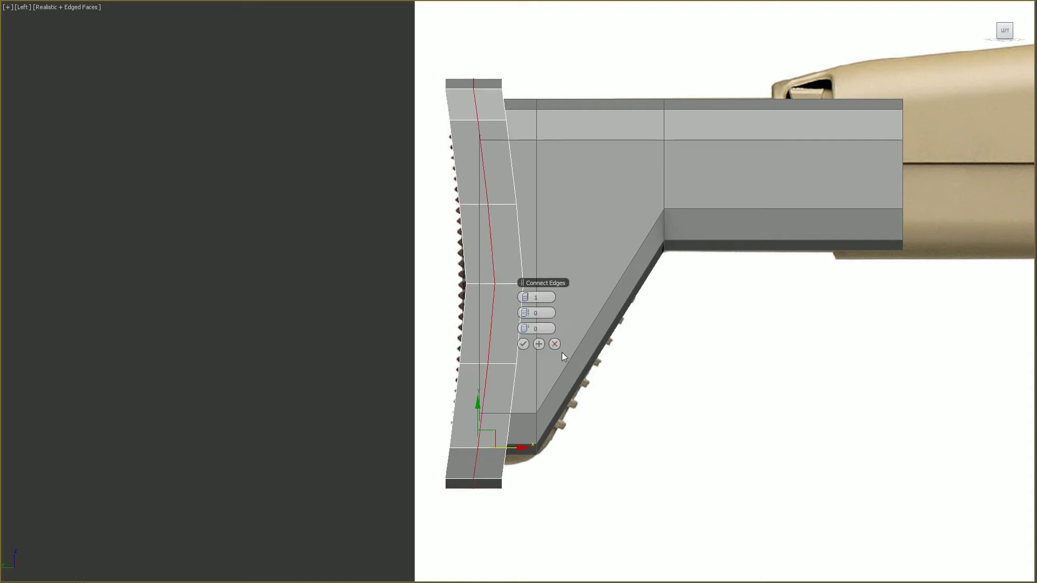
click(524, 345)
middle_drag(564, 468, 561, 452)
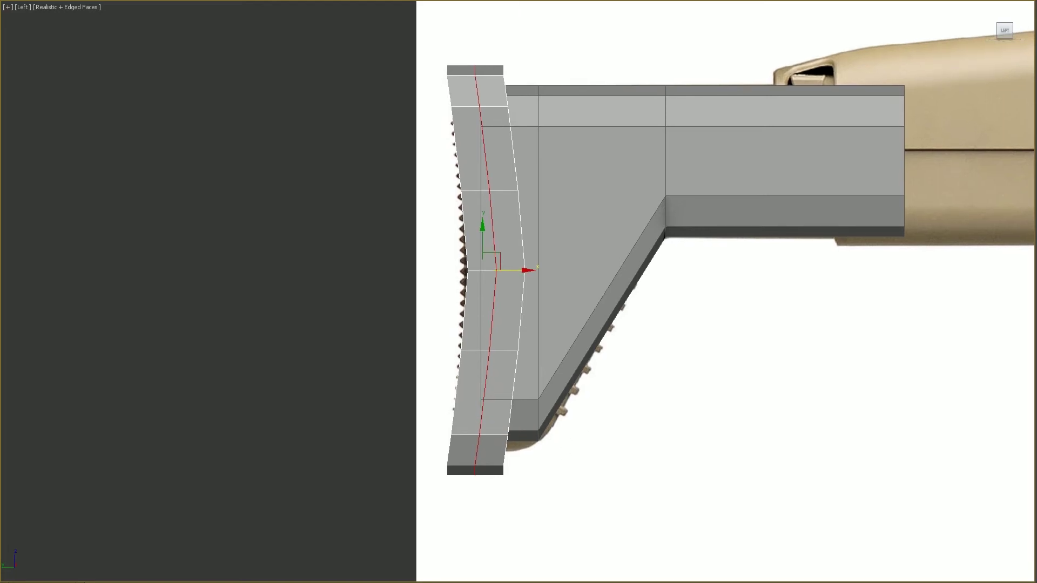
- Select the butt pad's middle and front columns of vertices and scale them slightly shorter in height
key(1)
middle_drag(696, 296, 715, 265)
key(alt+w)
middle_drag(348, 441, 408, 417)
middle_click(894, 487)
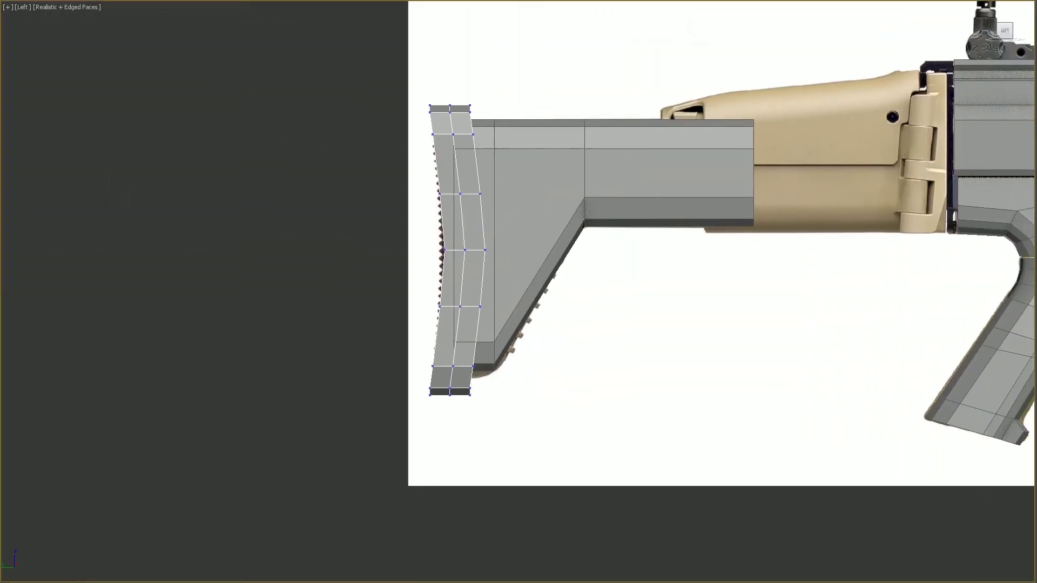
drag(443, 87, 492, 192)
ctrl+drag(455, 230, 483, 399)
middle_drag(556, 228, 283, 67)
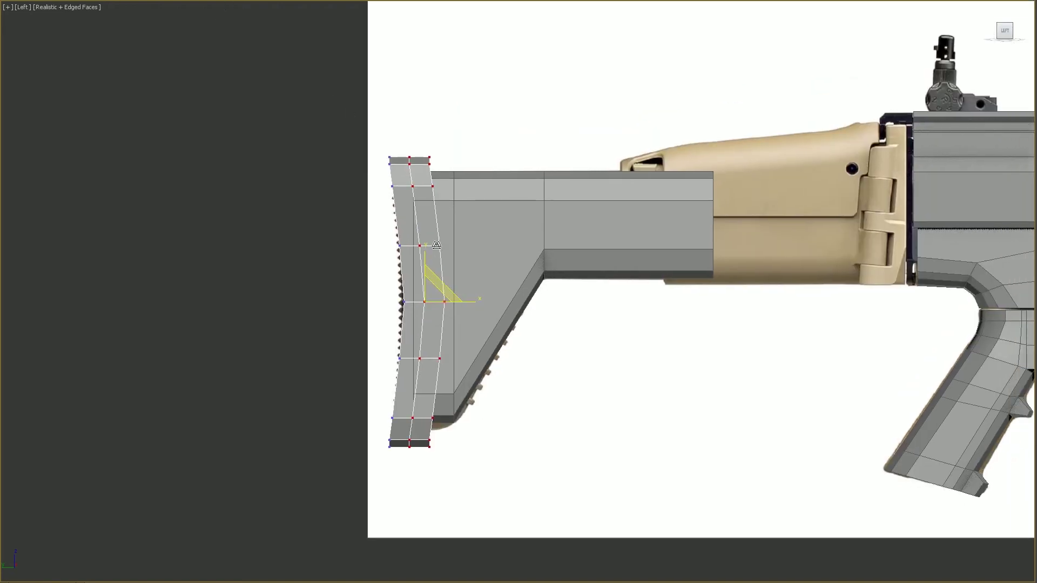
drag(426, 257, 425, 259)
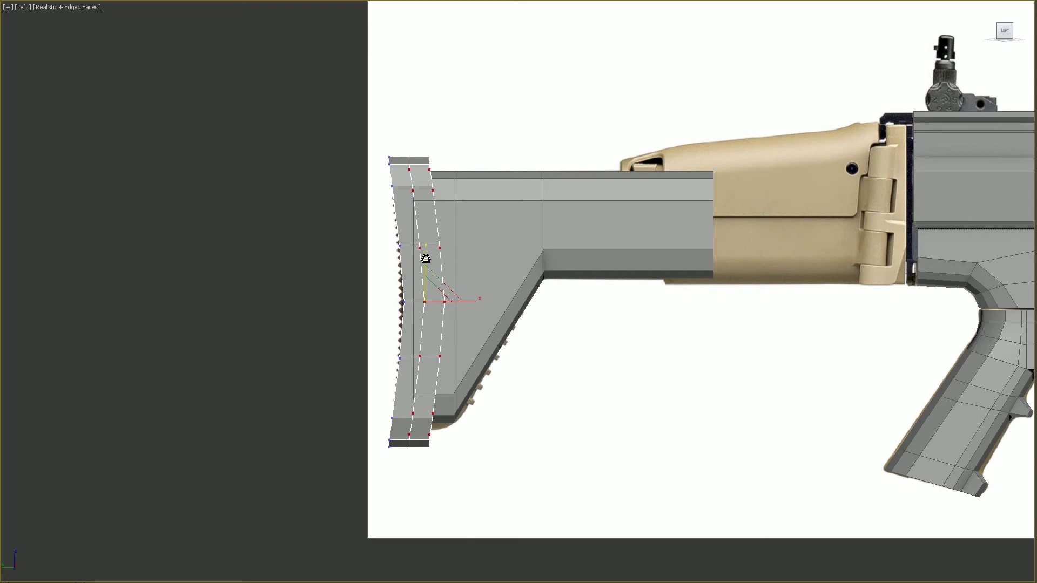
drag(425, 258, 425, 250)
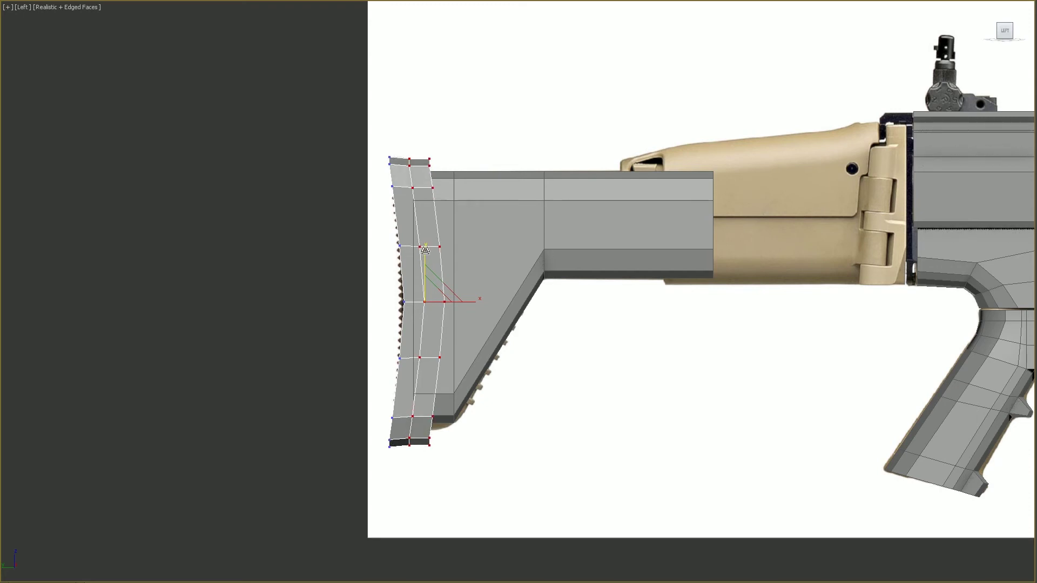
- Move the butt pad's middle row of vertices slightly rearward to soften its curve against the side reference
key(alt+w)
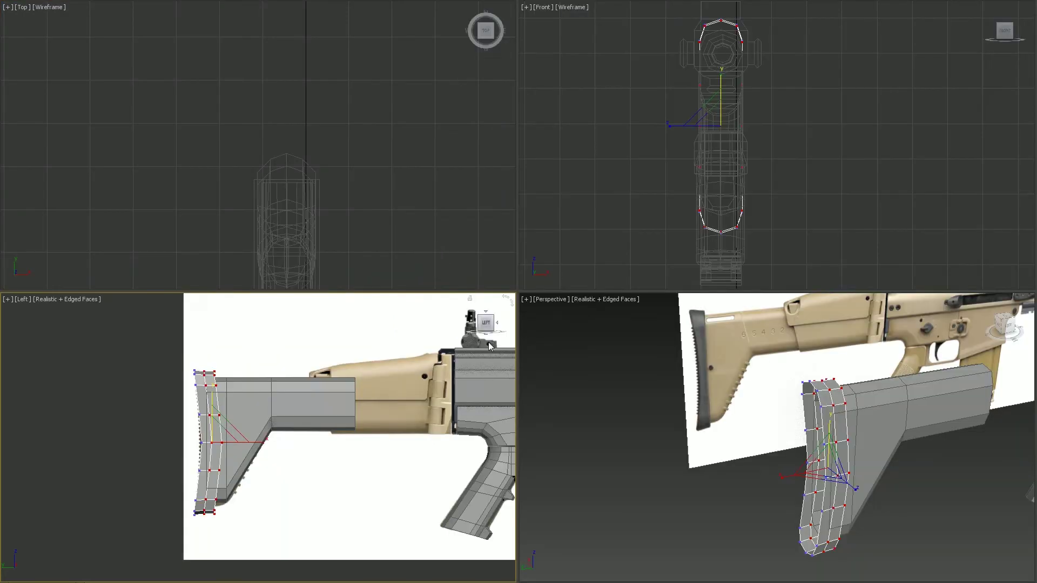
right_click(720, 203)
key(alt+w)
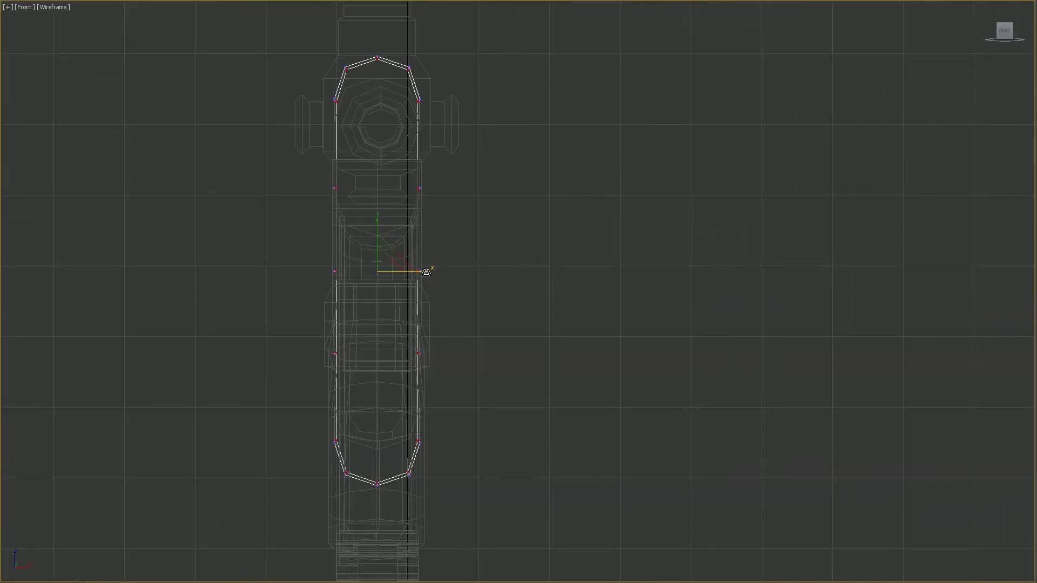
key(alt+w)
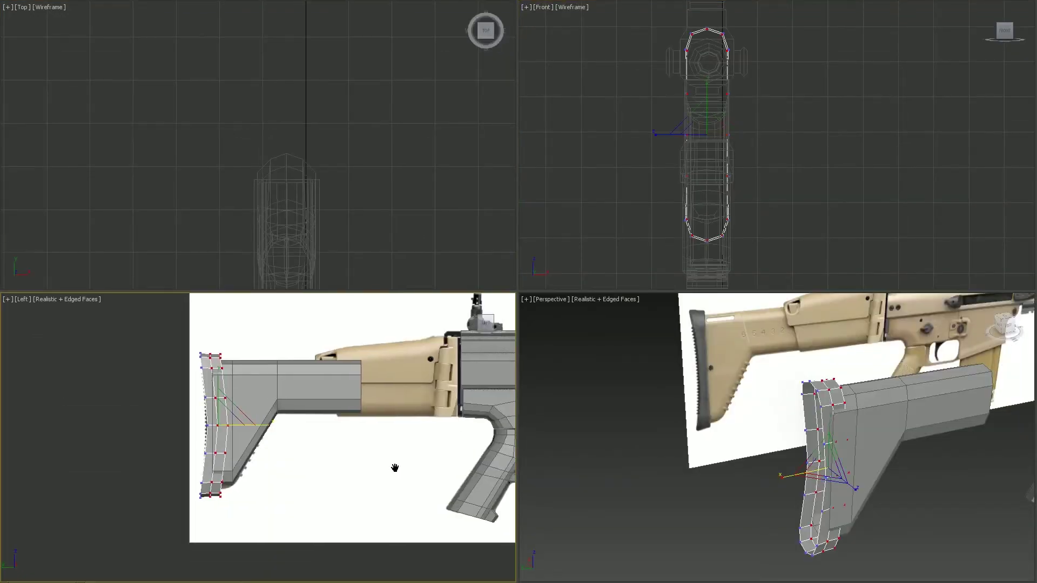
key(alt+w)
middle_drag(507, 363, 538, 414)
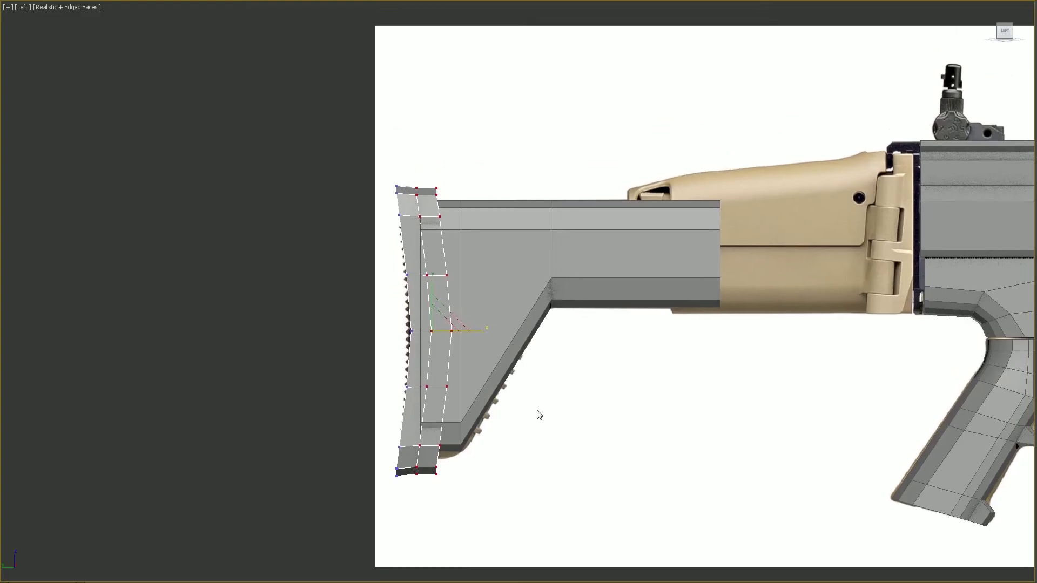
key(q)
drag(391, 302, 464, 332)
key(w)
click(524, 423)
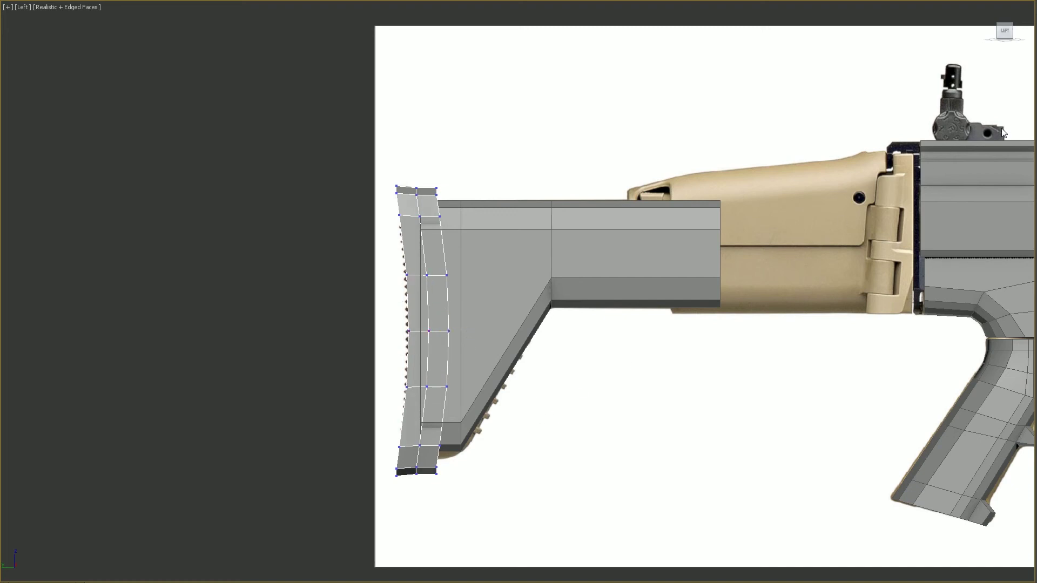
- Scale all of the butt pad's vertices wider across its width so the pad extends past the stock's sides
key(1)
click(601, 376)
key(alt+w)
click(906, 514)
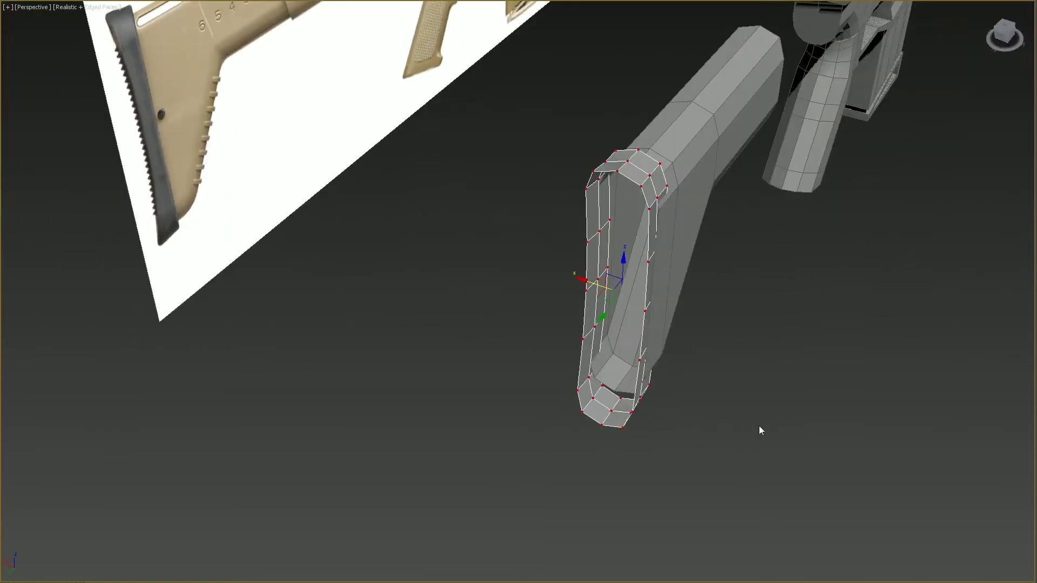
key(r)
drag(663, 312, 676, 318)
mouse_move(676, 319)
alt+middle_down()
mouse_move(731, 313)
mouse_move(726, 302)
mouse_move(569, 308)
mouse_move(688, 315)
alt+middle_up()
drag(670, 301, 677, 301)
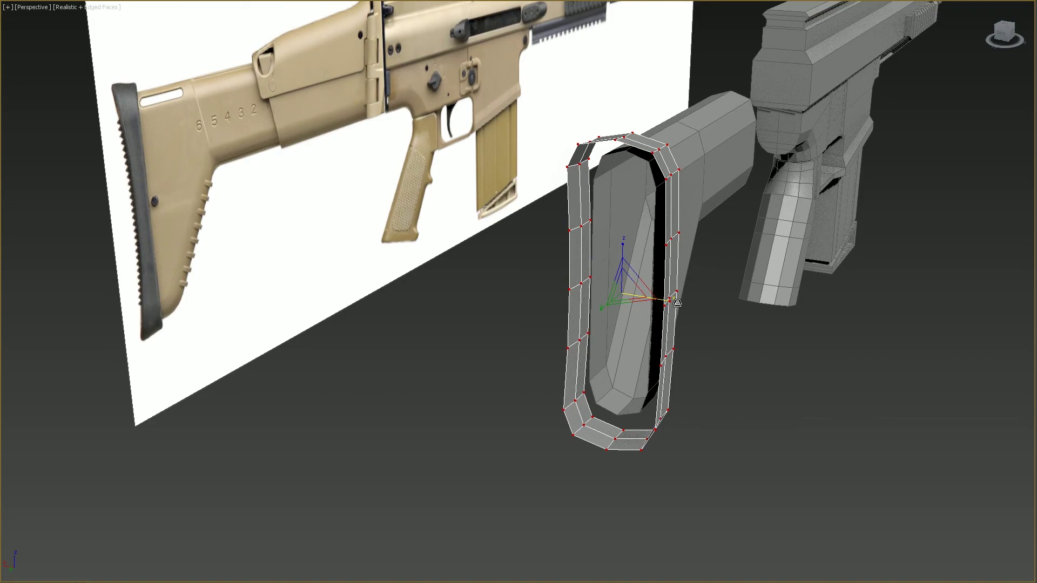
alt+middle_drag(678, 303, 612, 276)
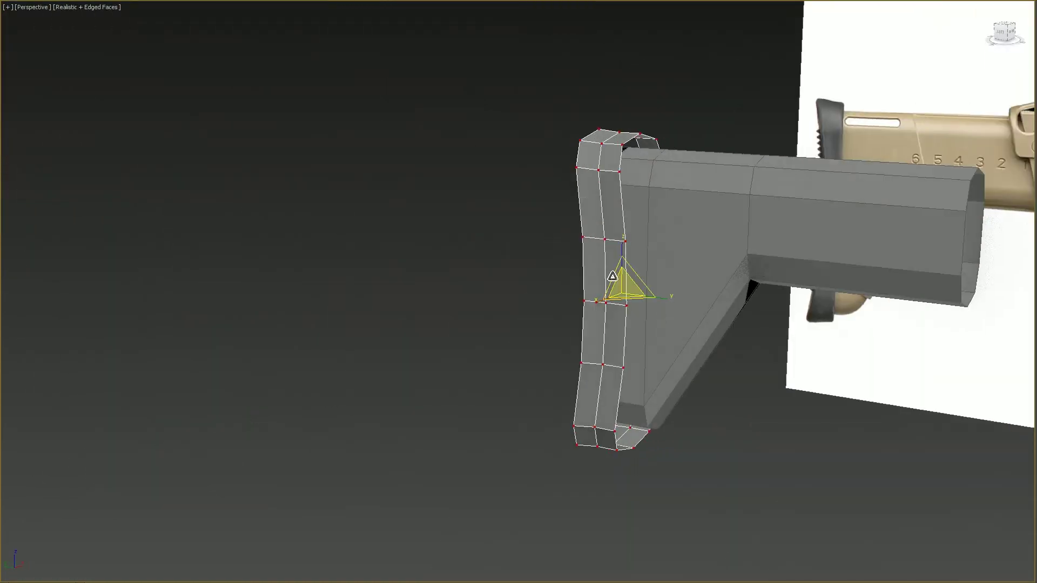
- Extrude the open border at the butt pad's front edge inward toward the stock by scaling it, then adjust its width
click(570, 94)
alt+middle_drag(570, 94, 525, 95)
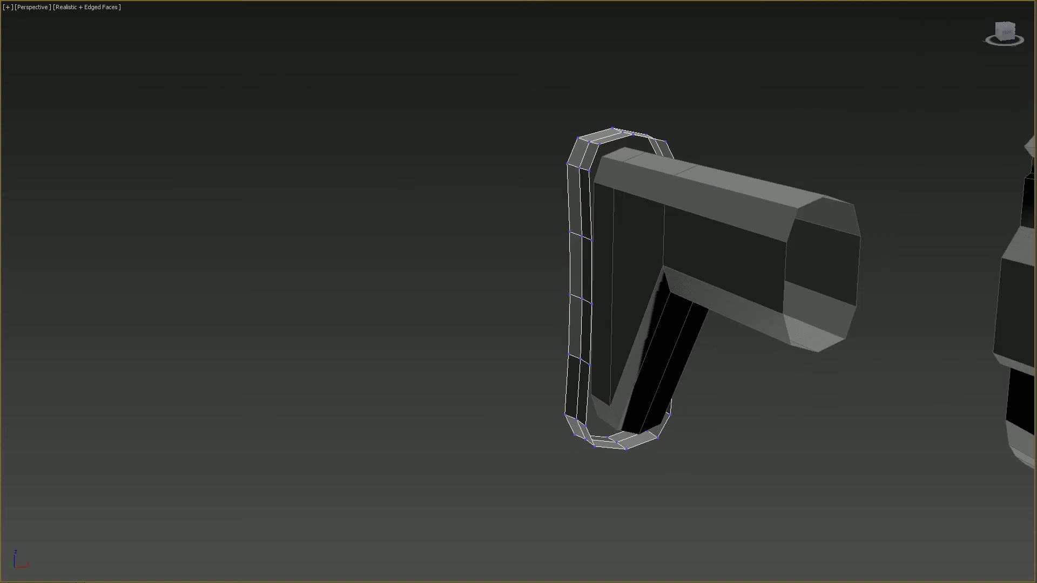
drag(497, 173, 667, 274)
alt+middle_drag(666, 274, 542, 268)
click(514, 336)
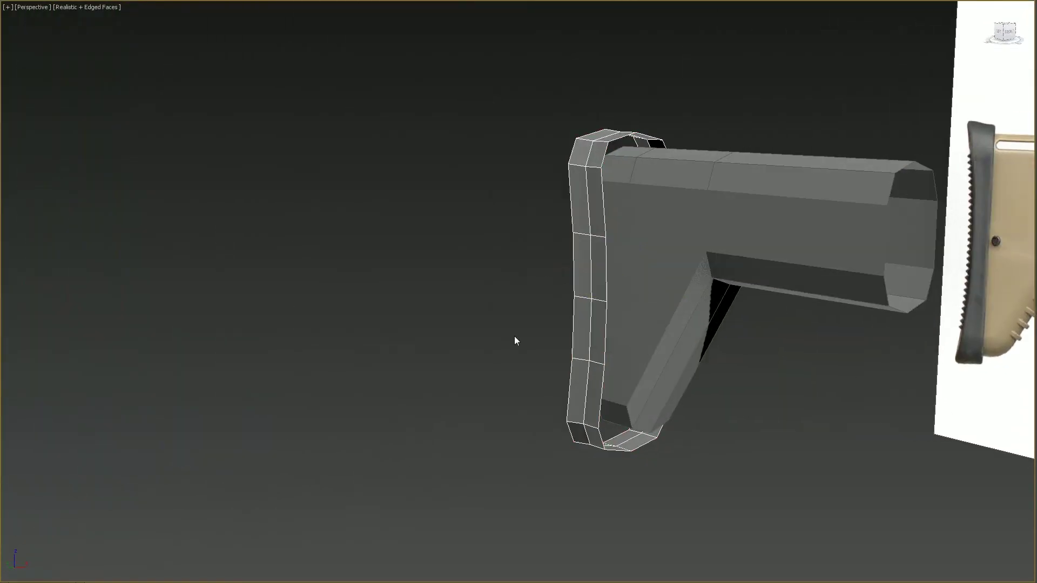
click(605, 329)
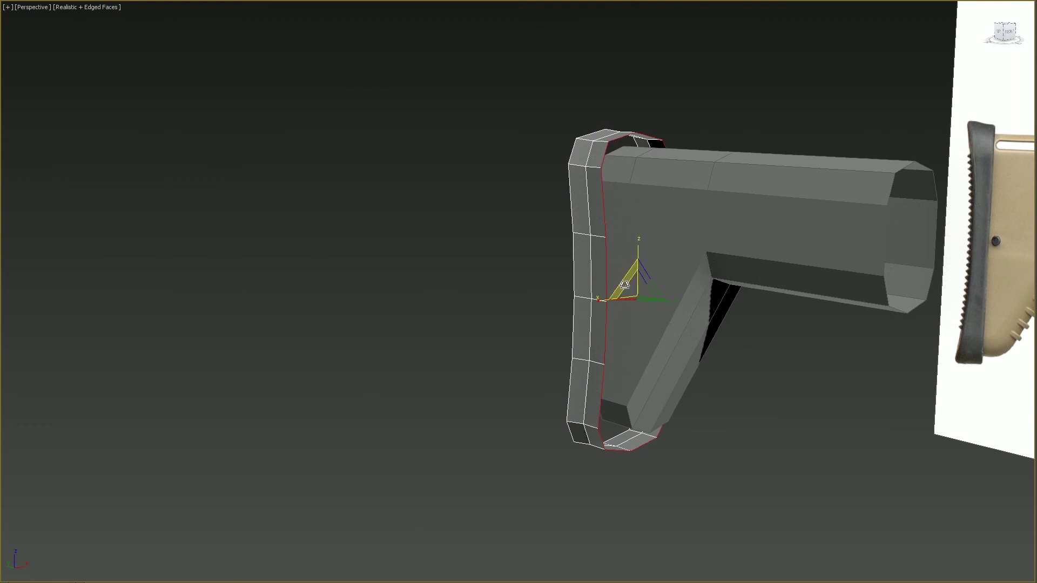
drag(624, 282, 628, 286)
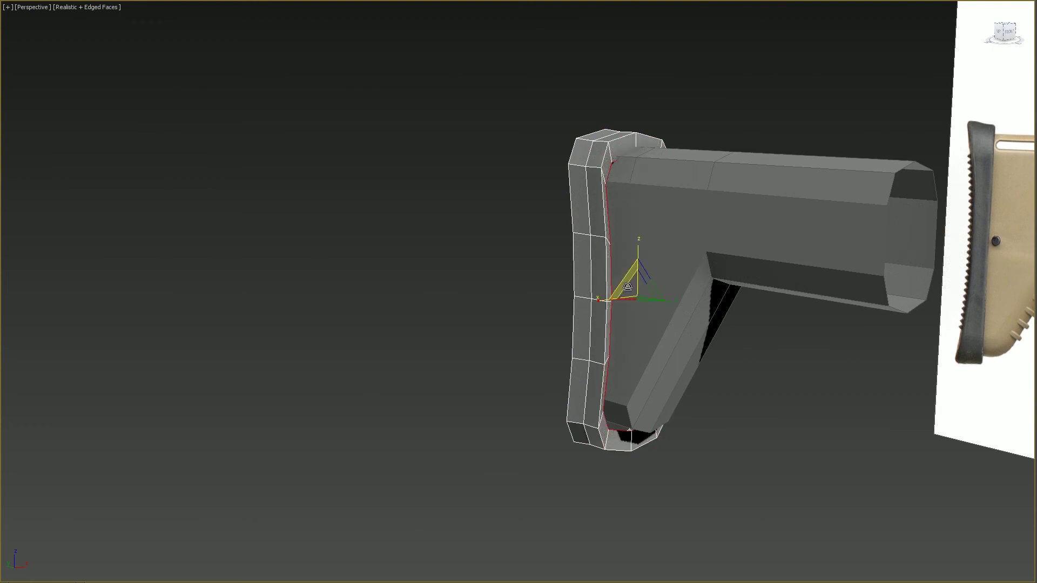
alt+middle_drag(705, 348, 639, 329)
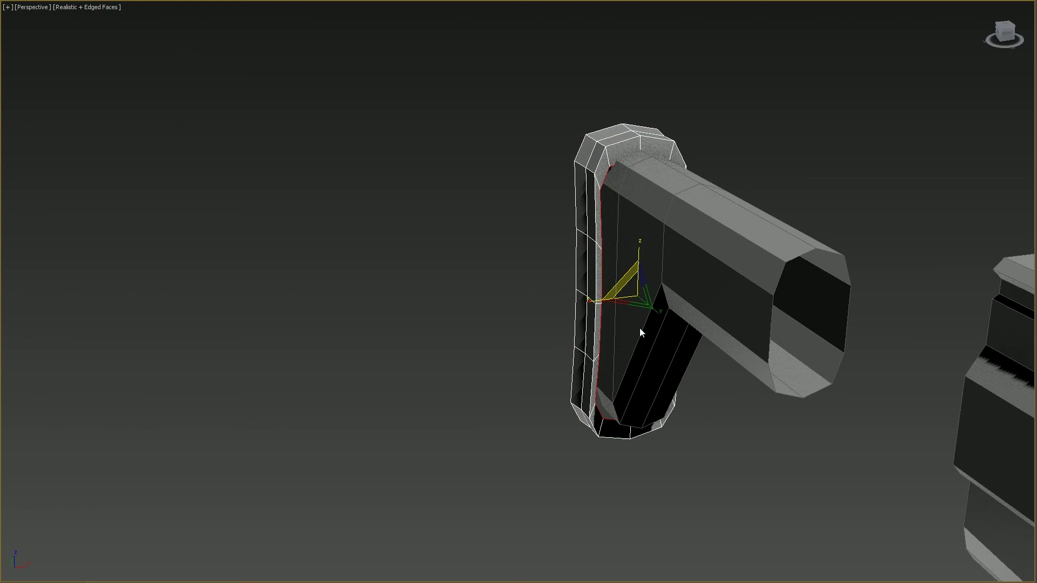
drag(594, 301, 608, 300)
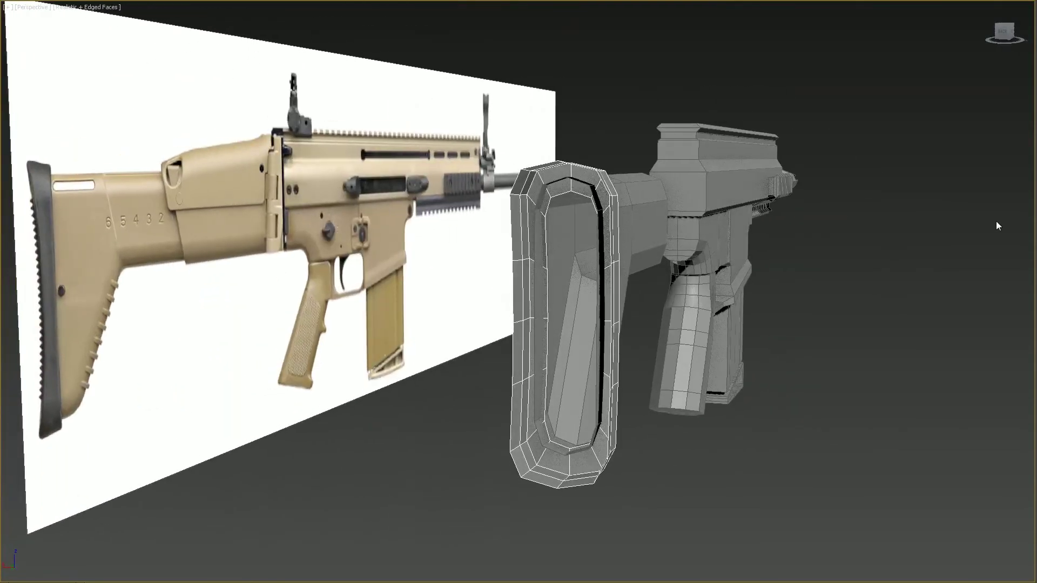
- Bridge the opposite side edges of the butt pad's open rear to close it with faces down to the lower end
scroll(673, 272, up, 2)
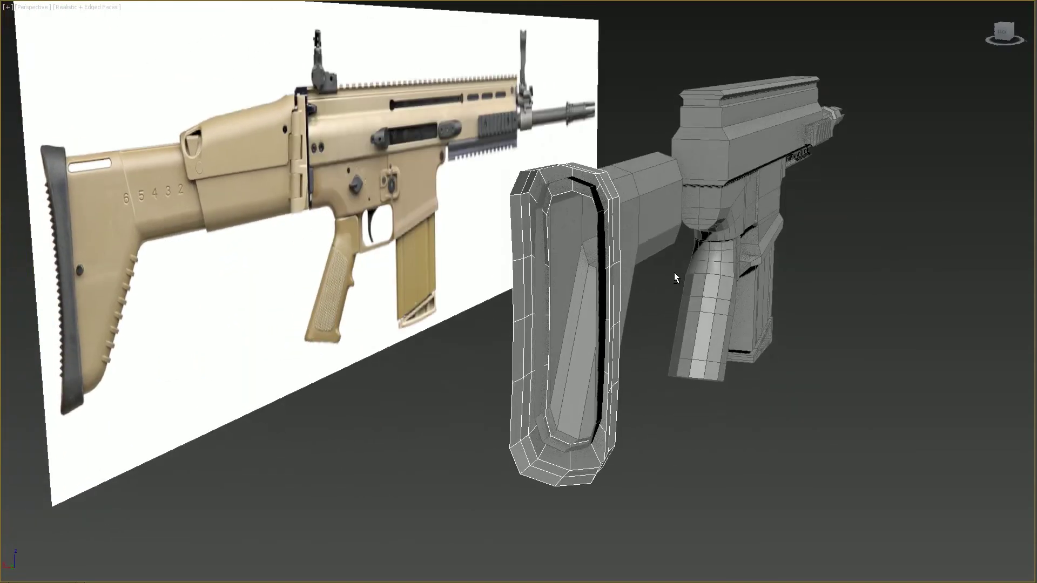
scroll(601, 255, up, 5)
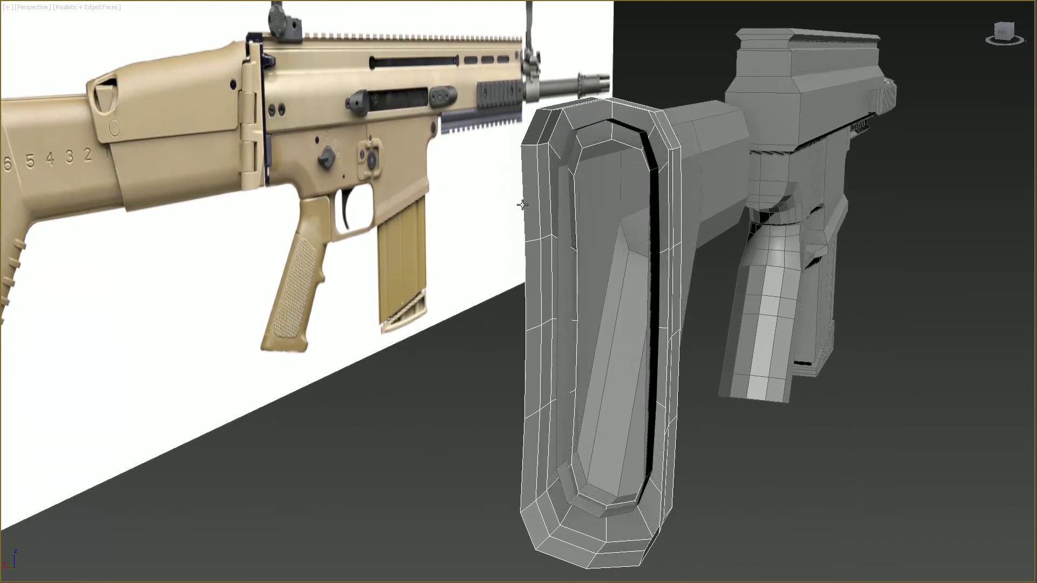
click(523, 207)
ctrl+click(525, 303)
ctrl+click(528, 378)
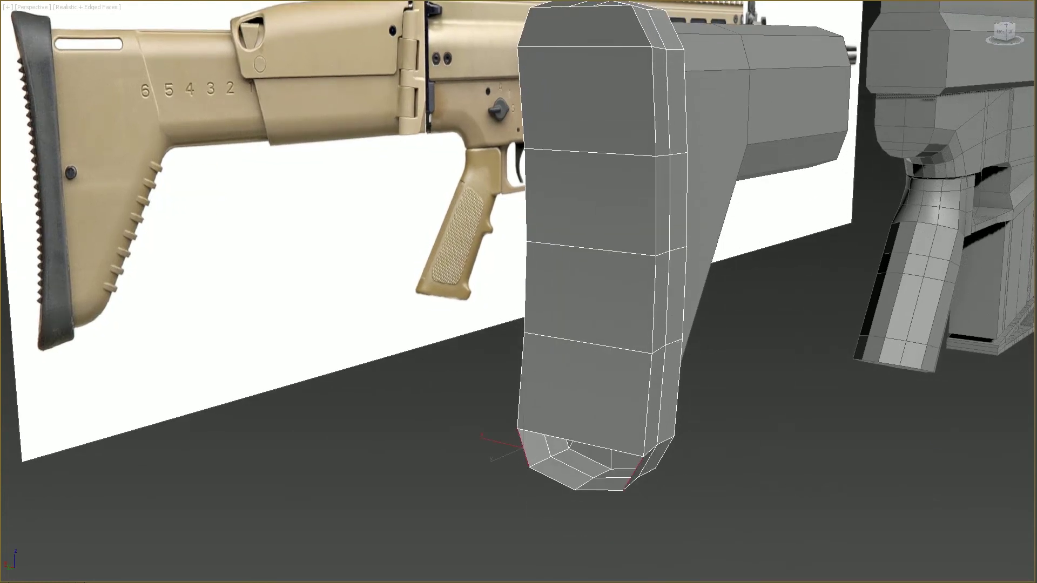
key(ctrl+shift+b)
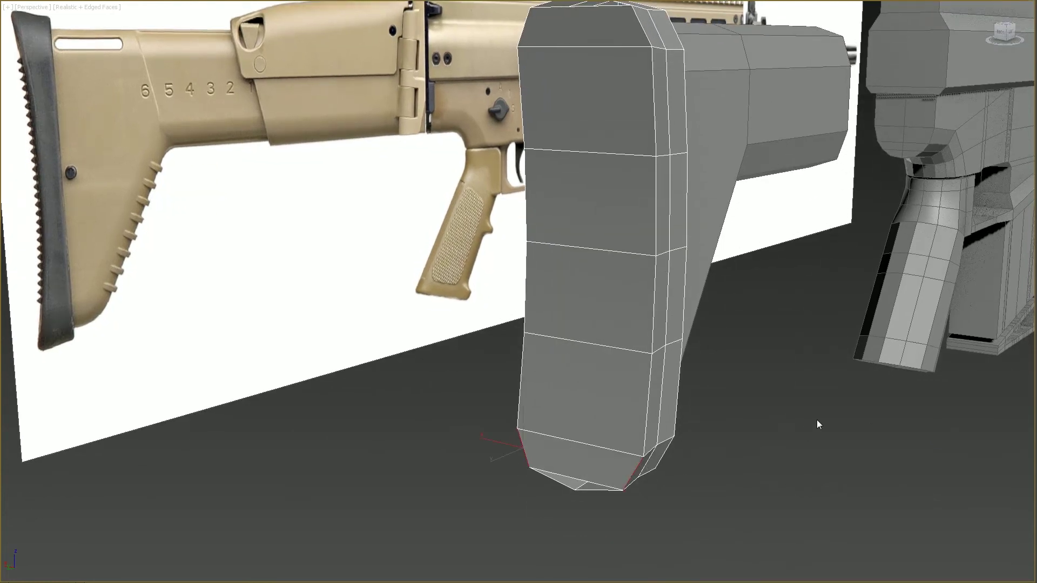
- Connect the ring of crosswise edges on the butt pad's rear face with one segment
click(605, 45)
key(alt+r)
key(ctrl+shift+e)
middle_drag(522, 331, 522, 361)
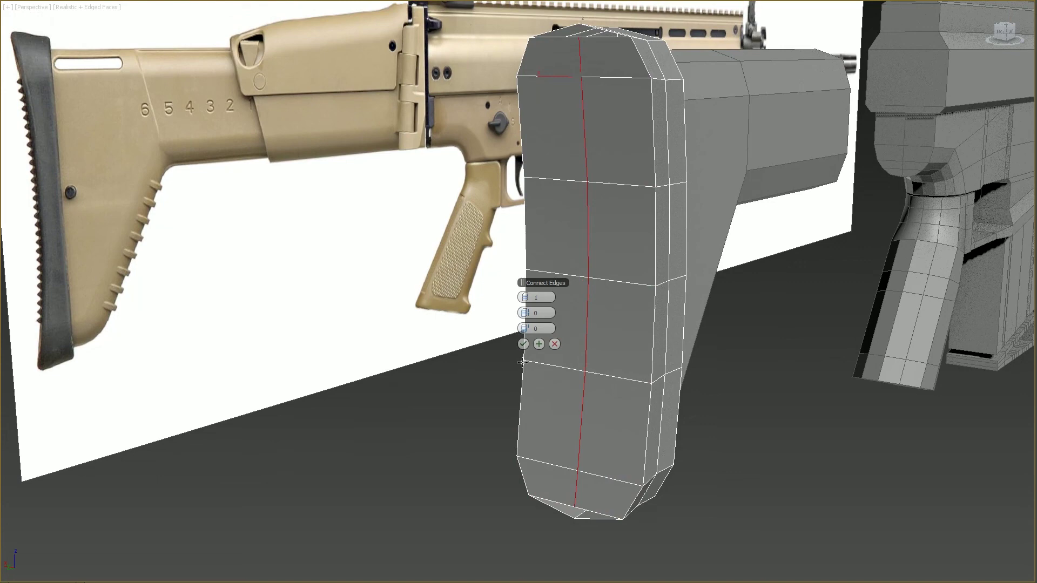
click(523, 343)
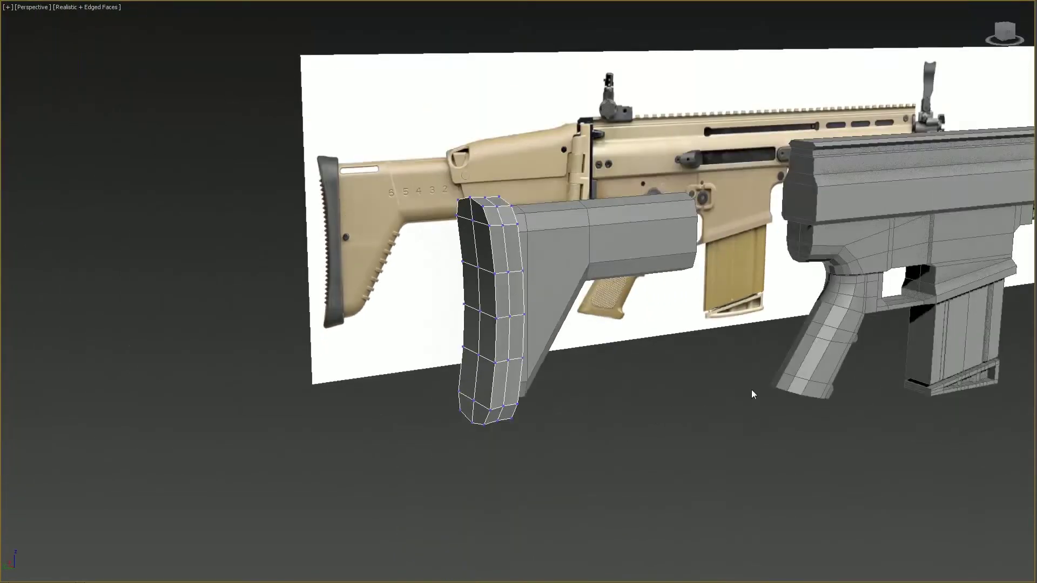
- Examine the finished butt pad and stock from several angles against the reference image and the rest of the rifle
alt+middle_drag(750, 390, 719, 384)
middle_drag(767, 380, 576, 393)
scroll(654, 371, down, 3)
scroll(652, 358, up, 3)
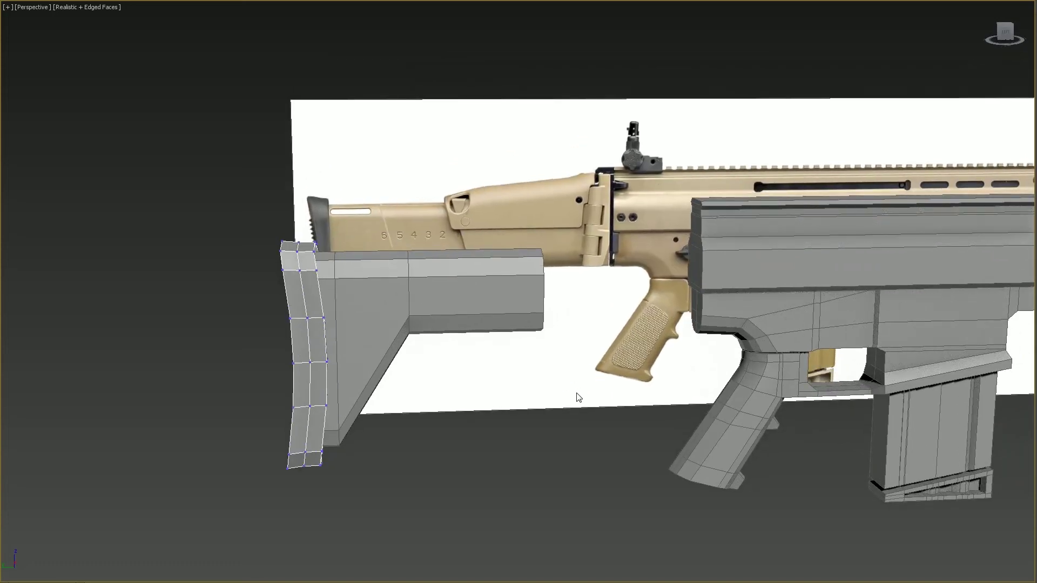
alt+middle_drag(526, 348, 557, 354)
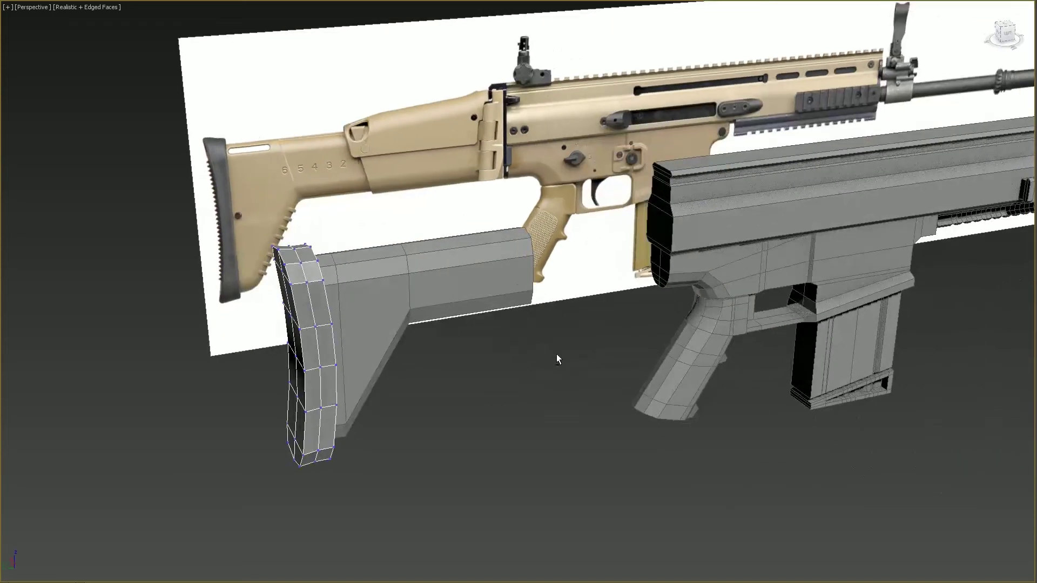
middle_drag(632, 361, 588, 363)
scroll(595, 347, down, 3)
middle_drag(631, 319, 572, 323)
middle_drag(635, 325, 447, 299)
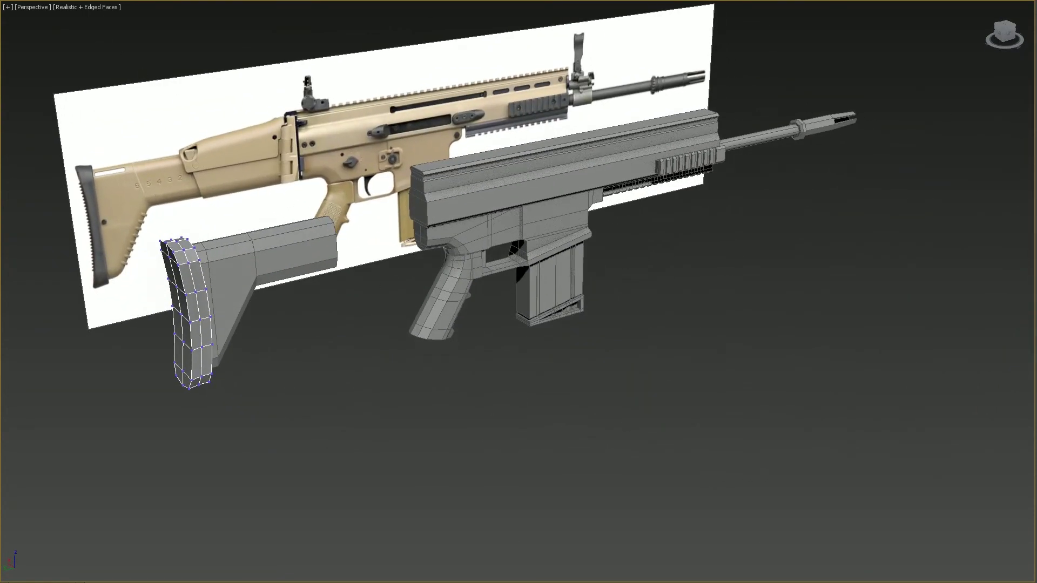
click(811, 264)
middle_drag(616, 361, 689, 390)
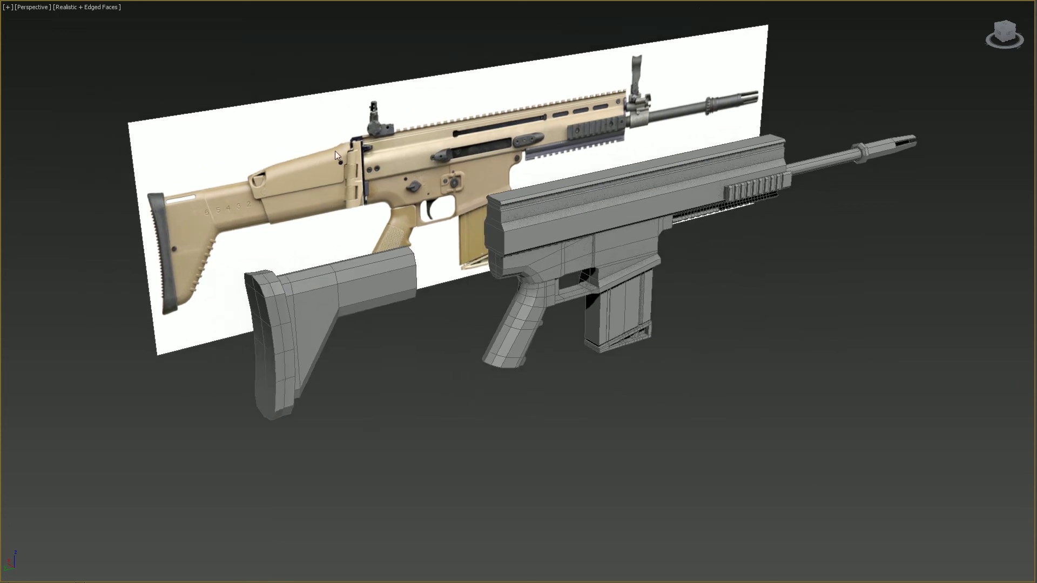
alt+middle_drag(394, 243, 433, 228)
scroll(431, 230, up, 4)
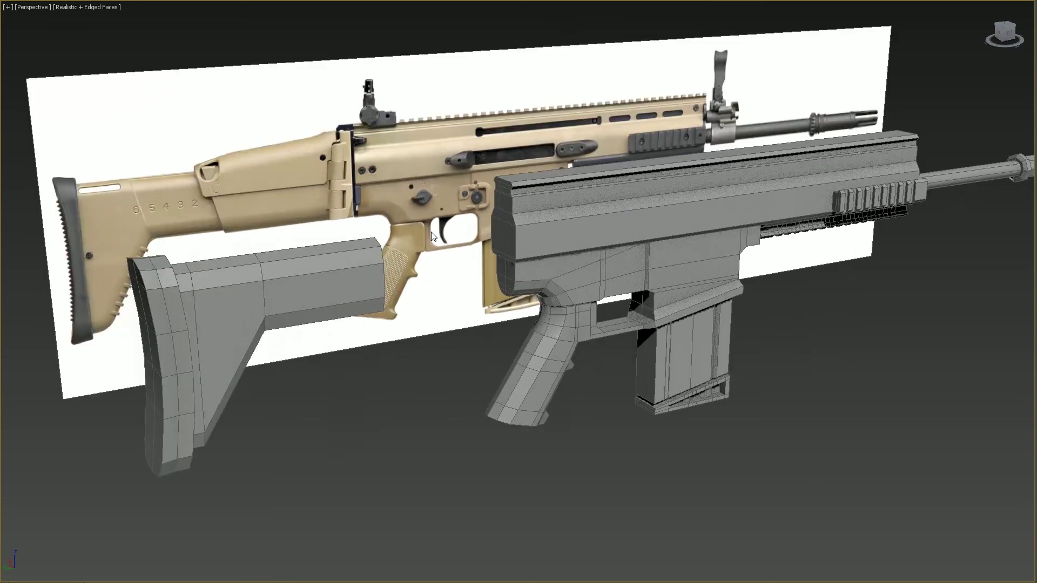